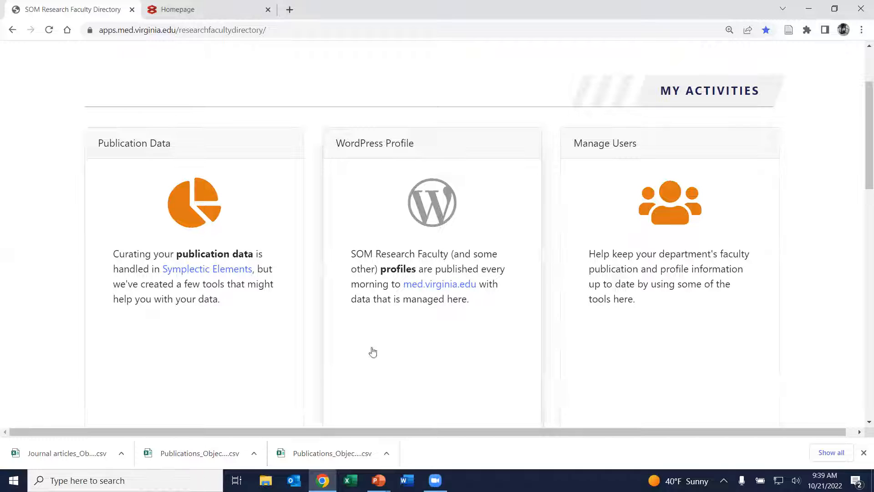
# Step: Go to Symplectic Elements, close the duplicate homepage, and open the Basic Reports page
pyautogui.click(211, 270)
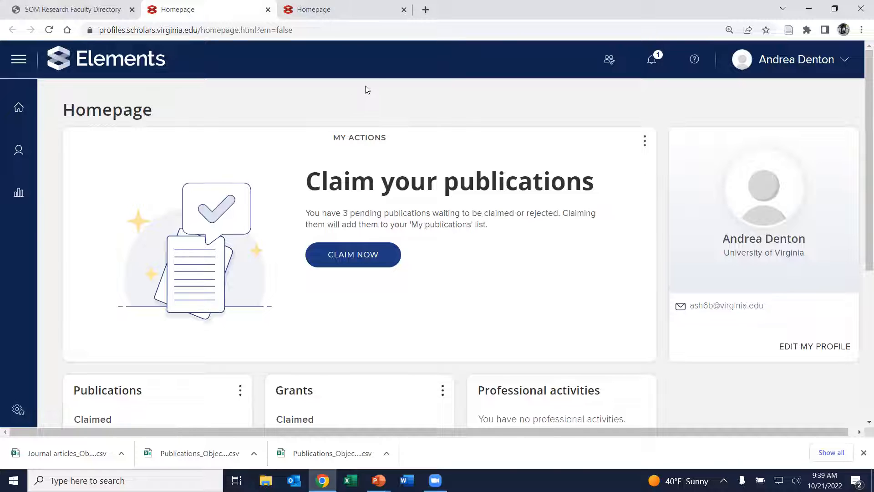
pyautogui.click(404, 10)
pyautogui.click(18, 64)
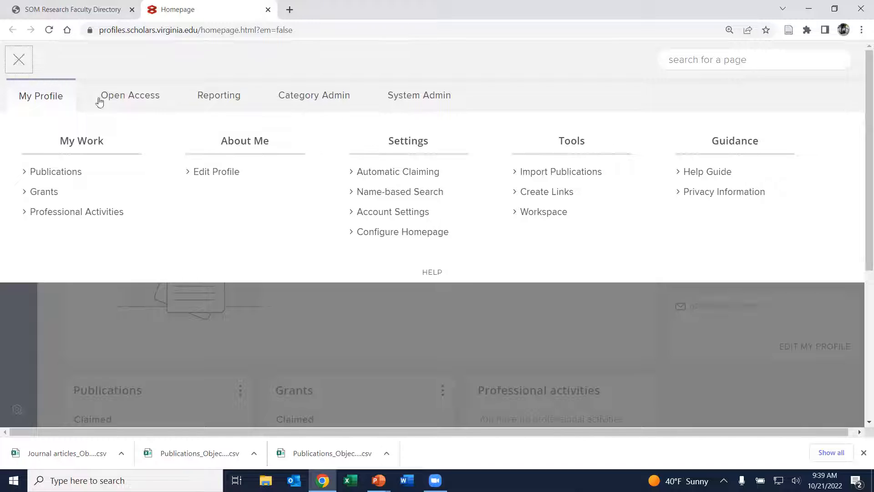
pyautogui.click(214, 98)
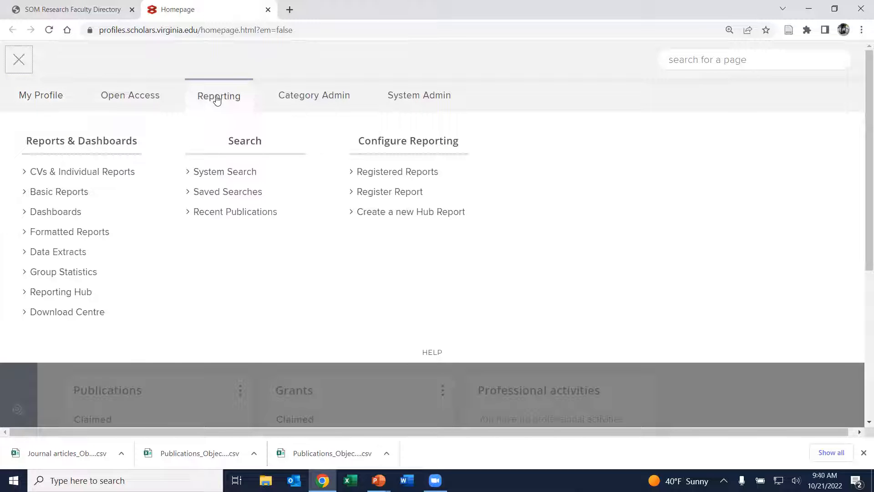
pyautogui.click(59, 192)
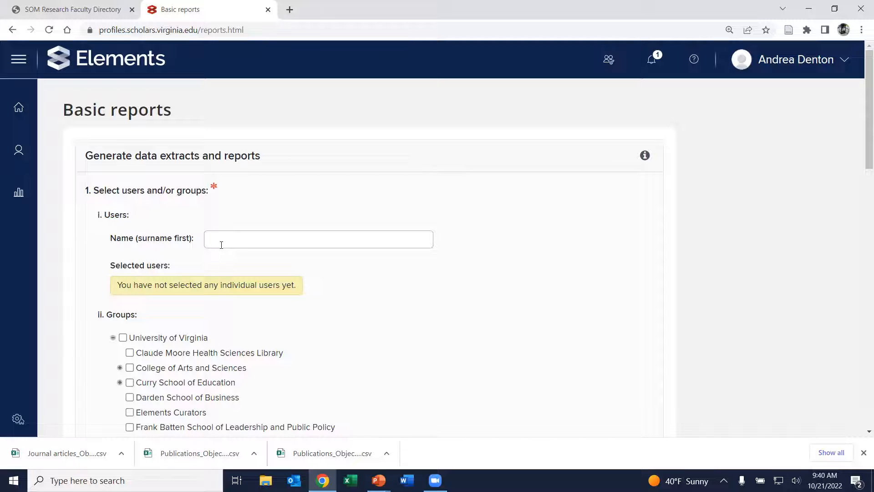
# Step: Expand the School of Medicine in the groups list and select it for the report
pyautogui.scroll(-1, 335, 279)
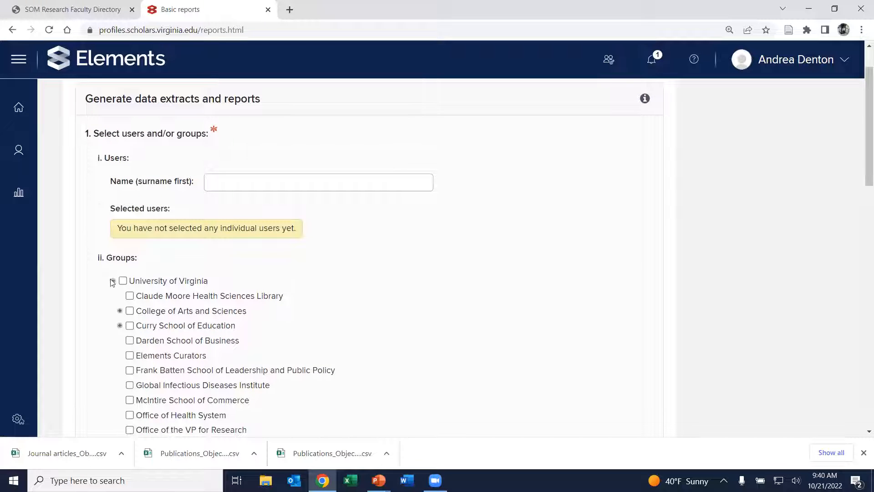
pyautogui.scroll(-2, 320, 326)
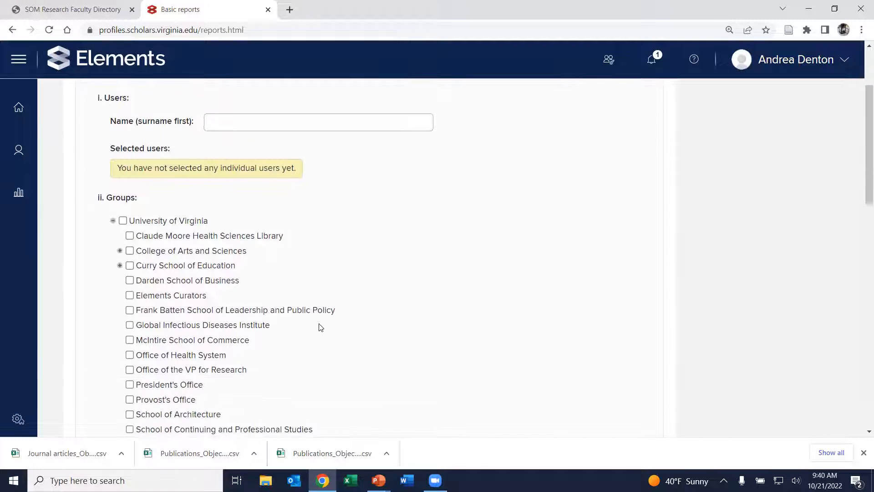
pyautogui.scroll(-1, 271, 356)
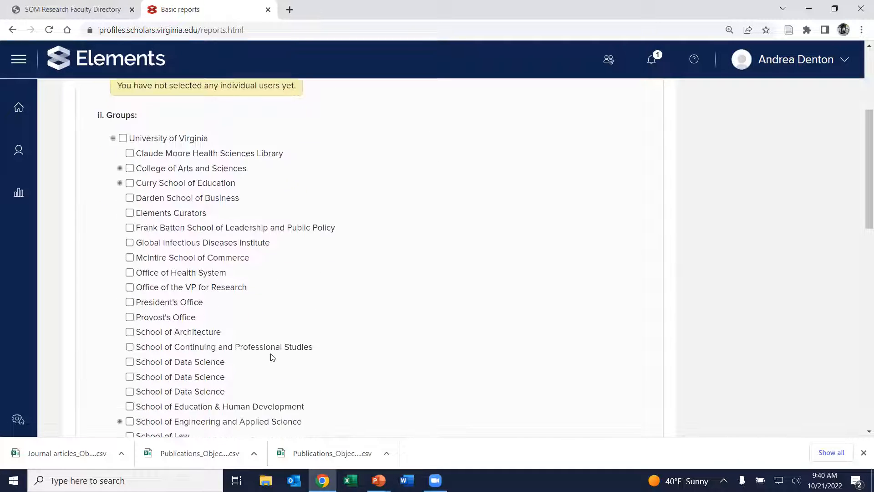
pyautogui.scroll(-2, 285, 345)
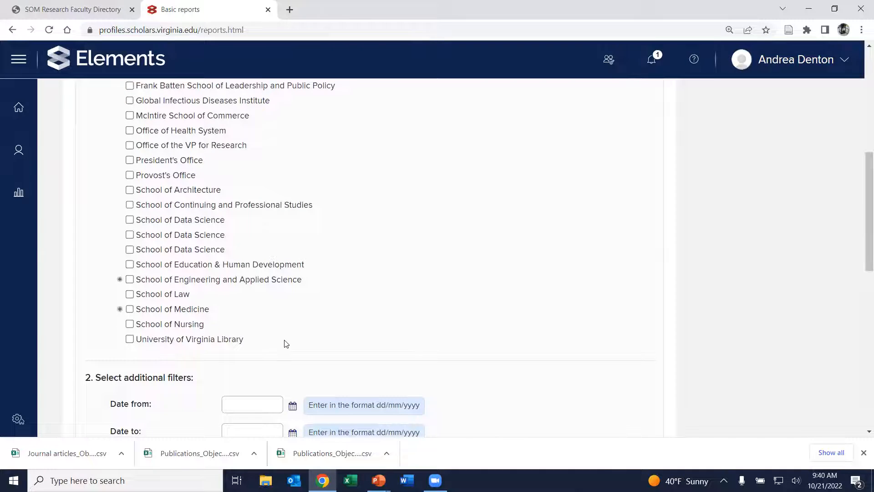
pyautogui.scroll(-1, 287, 338)
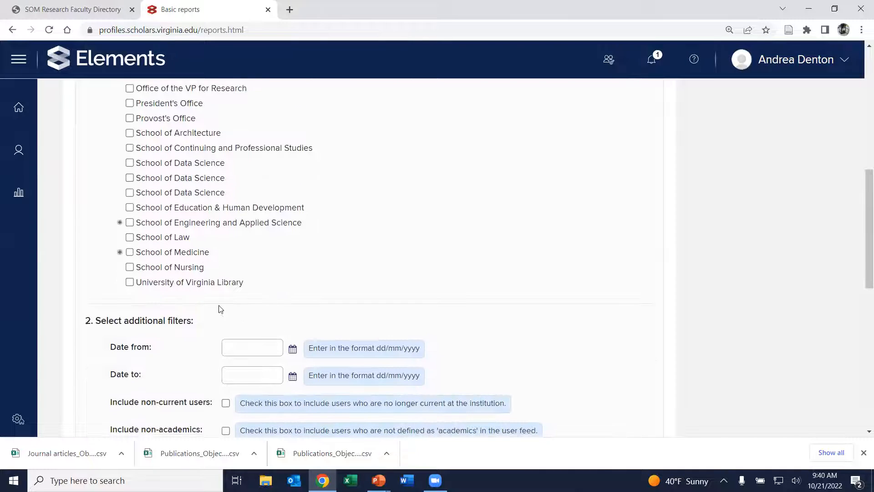
pyautogui.click(120, 253)
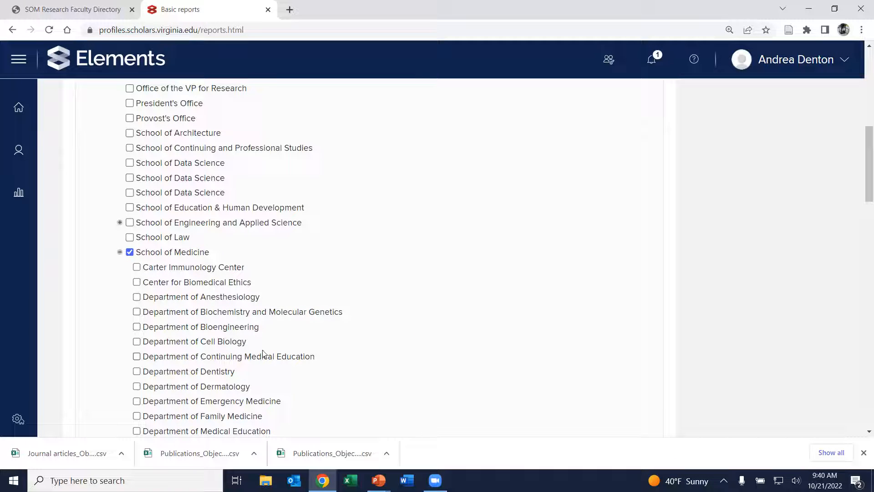
# Step: Set the report filters to dates from 01/09/2022 to 21/10/2022 and include non-current users
pyautogui.scroll(-9, 270, 349)
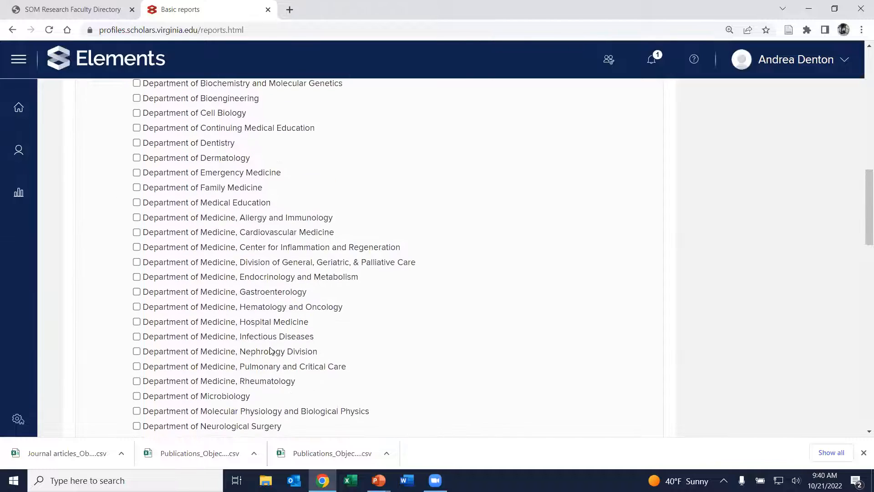
pyautogui.scroll(-10, 270, 349)
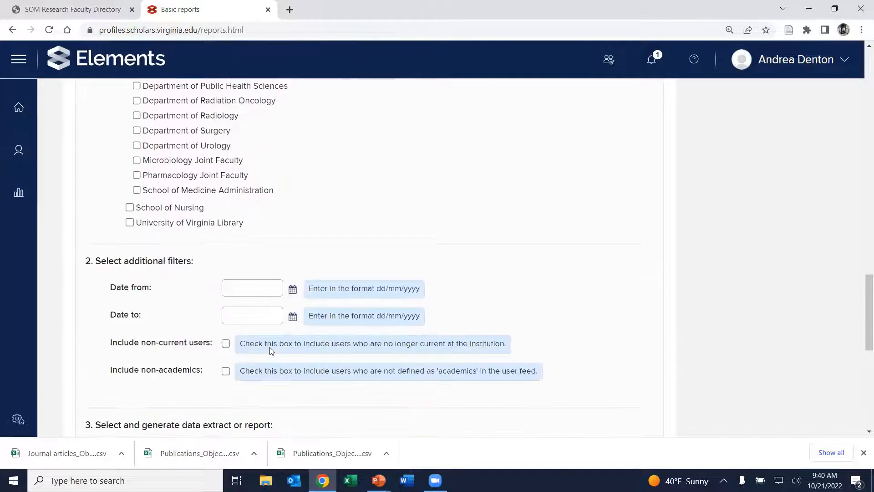
pyautogui.scroll(-3, 270, 349)
pyautogui.scroll(1, 271, 351)
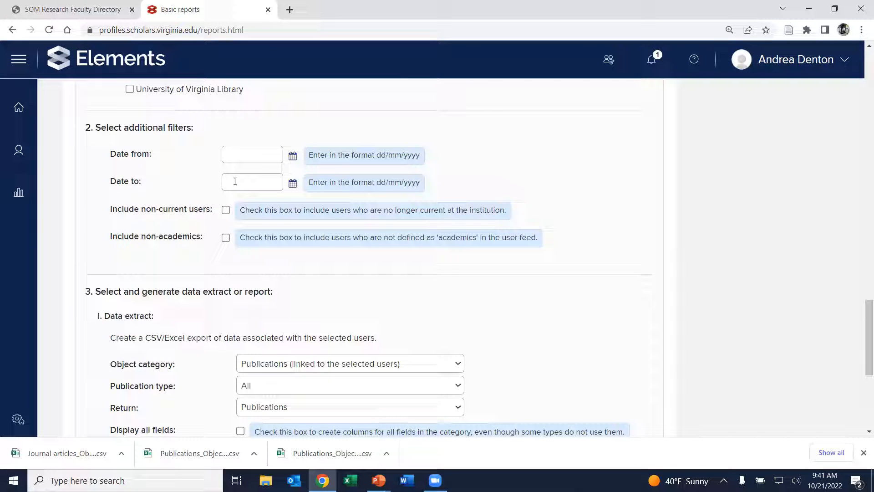
pyautogui.click(262, 155)
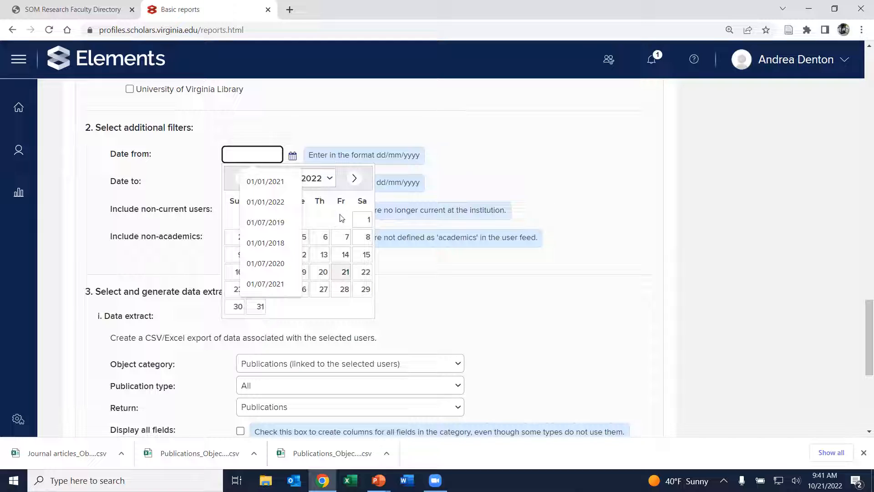
pyautogui.click(289, 201)
pyautogui.click(286, 181)
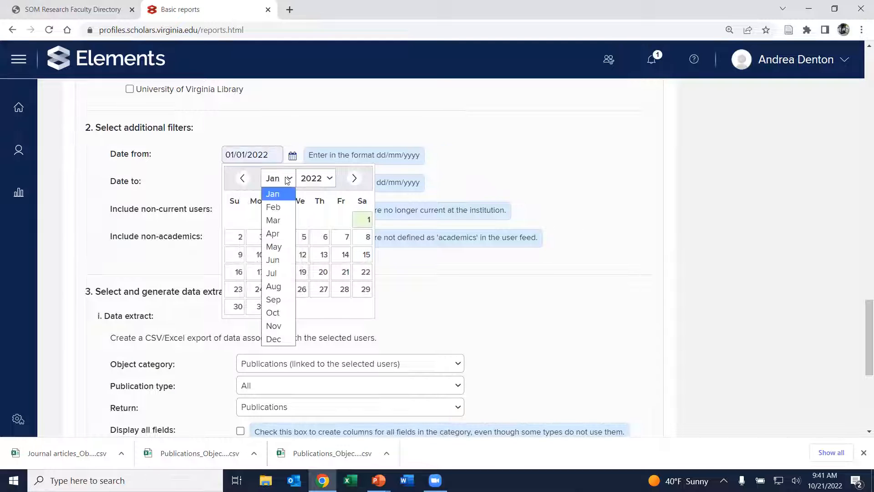
pyautogui.click(273, 300)
pyautogui.click(321, 220)
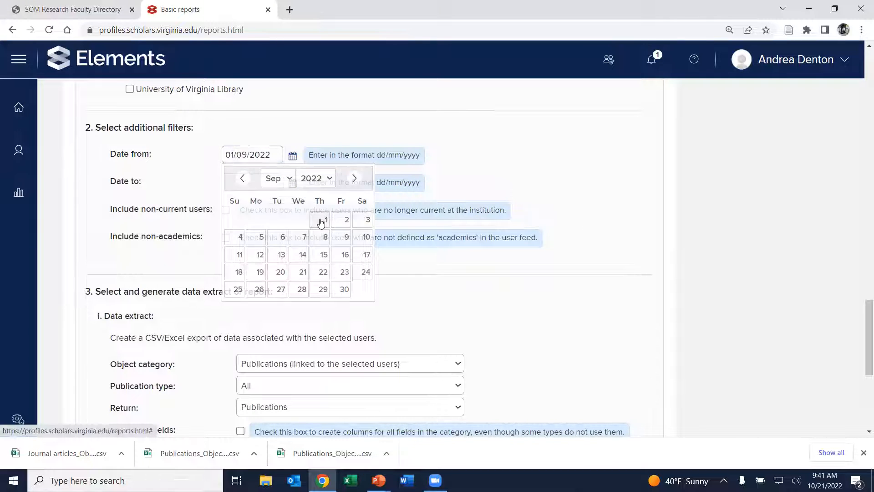
pyautogui.click(258, 182)
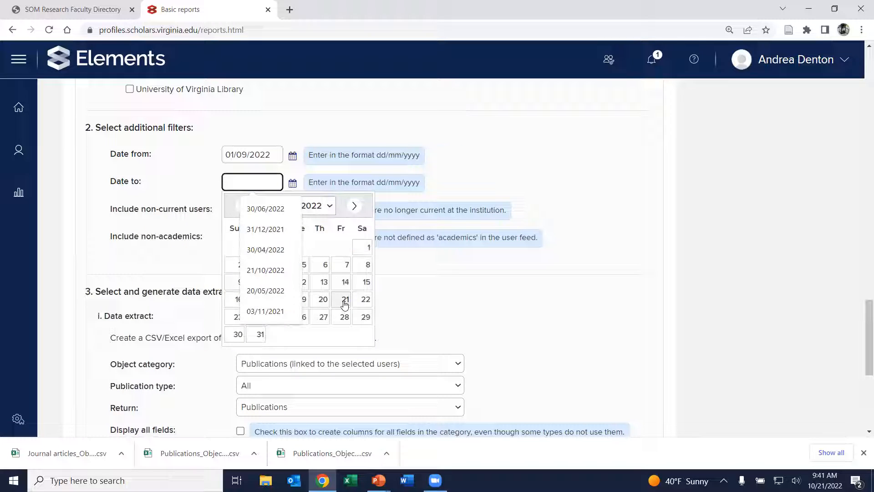
pyautogui.click(344, 299)
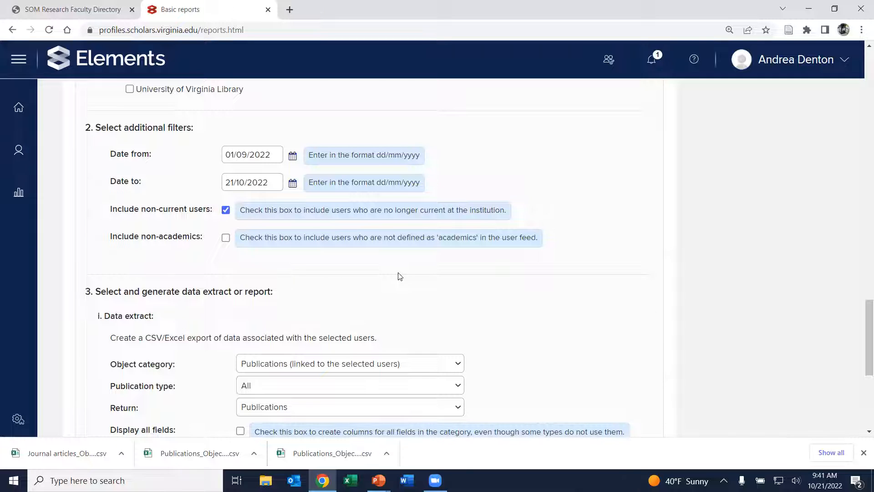
# Step: Generate a data extract of linked publications limited to the Journal article type, and open the downloaded CSV file in Excel
pyautogui.scroll(-1, 399, 276)
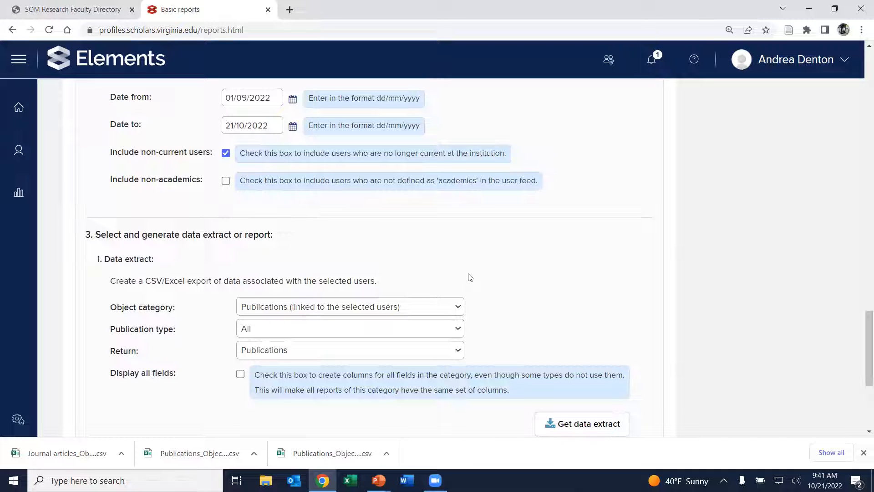
pyautogui.scroll(-1, 469, 277)
pyautogui.scroll(-1, 469, 277)
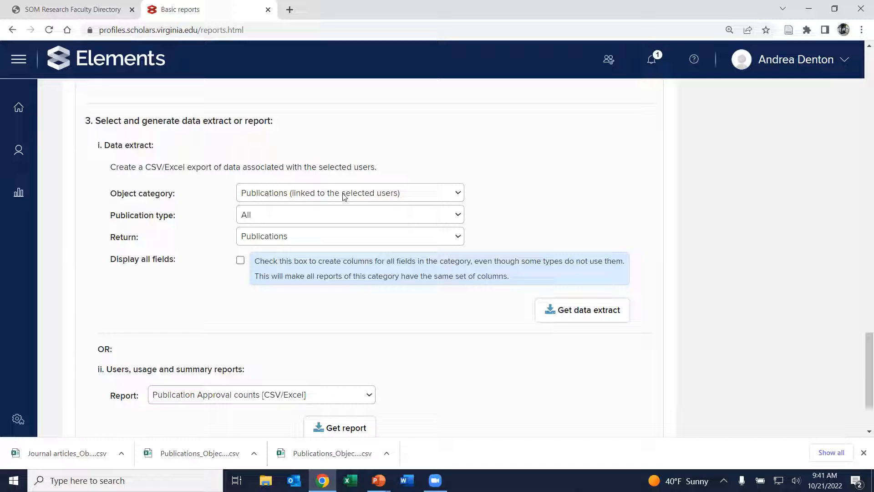
pyautogui.click(269, 217)
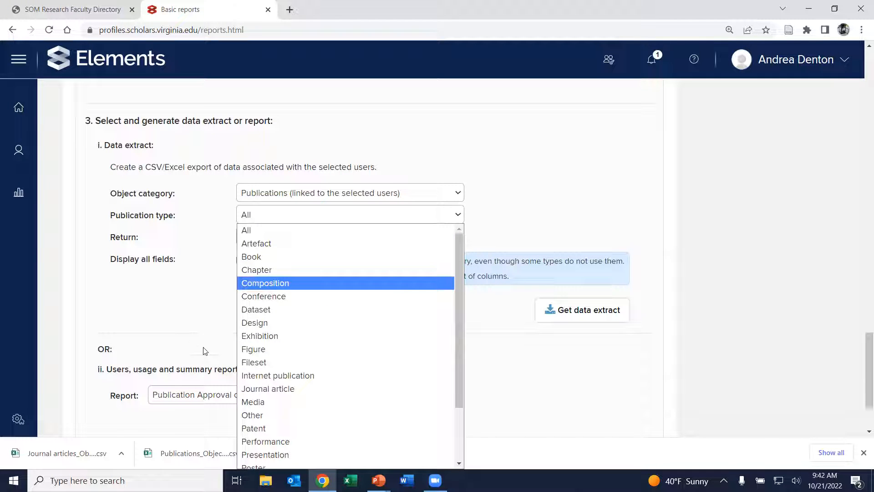
pyautogui.click(312, 389)
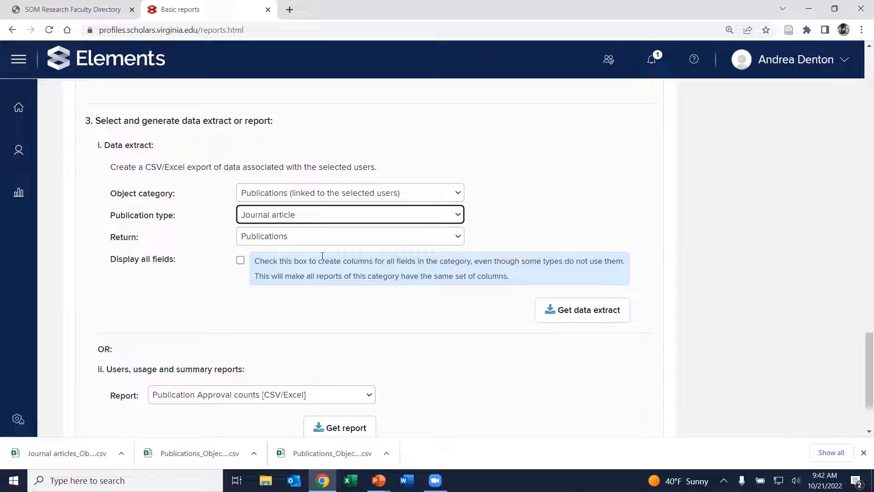
pyautogui.click(547, 309)
pyautogui.click(580, 312)
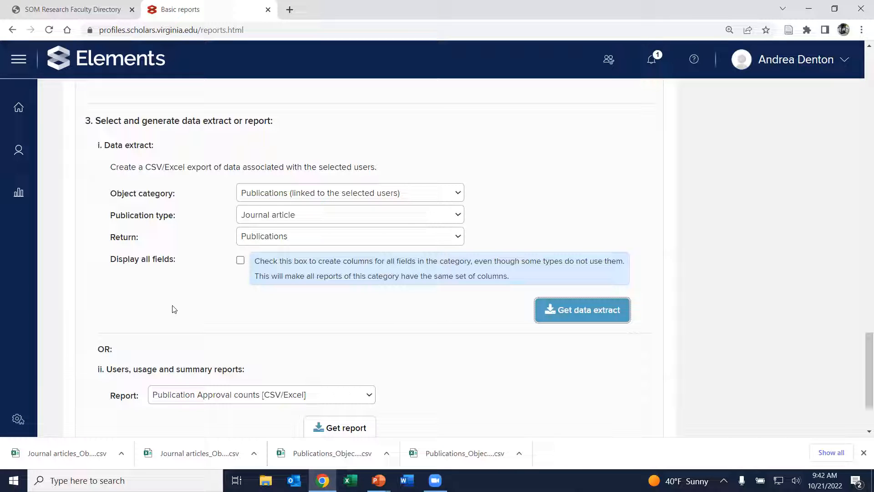
pyautogui.click(65, 453)
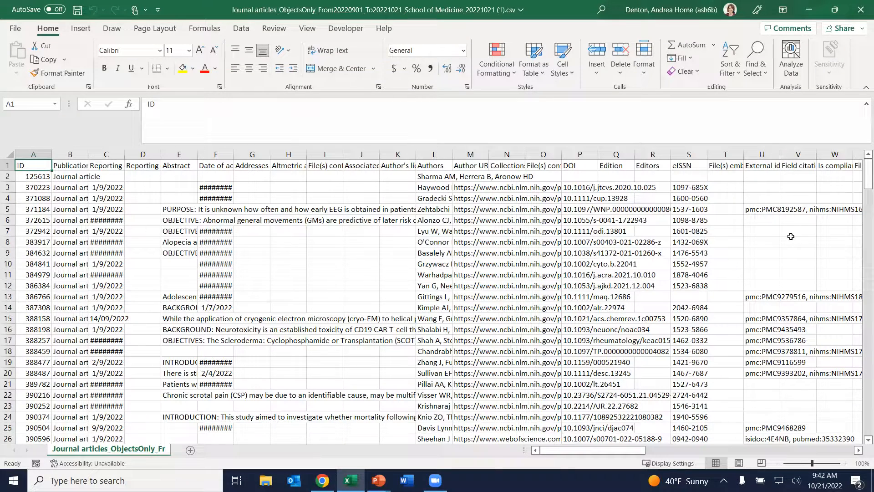
# Step: Examine the exported fields across row 2 and the first entries of the Source column
pyautogui.moveTo(861, 181)
pyautogui.mouseDown()
pyautogui.moveTo(861, 434)
pyautogui.moveTo(861, 165)
pyautogui.mouseUp()
pyautogui.click(259, 178)
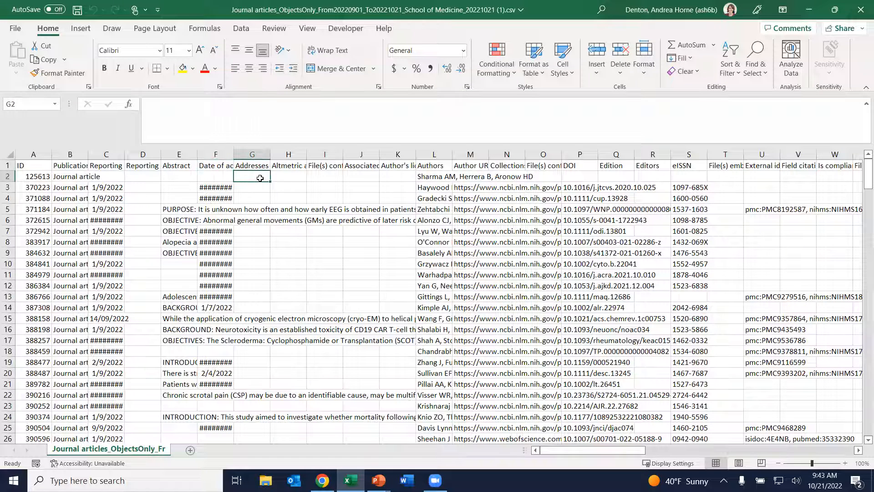
pyautogui.press('Right')
pyautogui.press('Right')
pyautogui.press('Right')
pyautogui.press('Right')
pyautogui.press('Right')
pyautogui.press('Right')
pyautogui.press('Right')
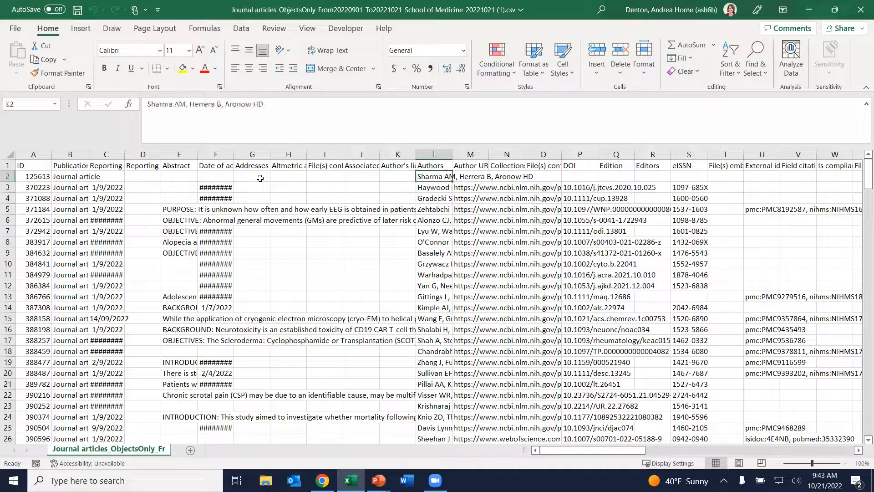
pyautogui.press('Right')
pyautogui.press('Right')
pyautogui.press('Right')
pyautogui.press('Right')
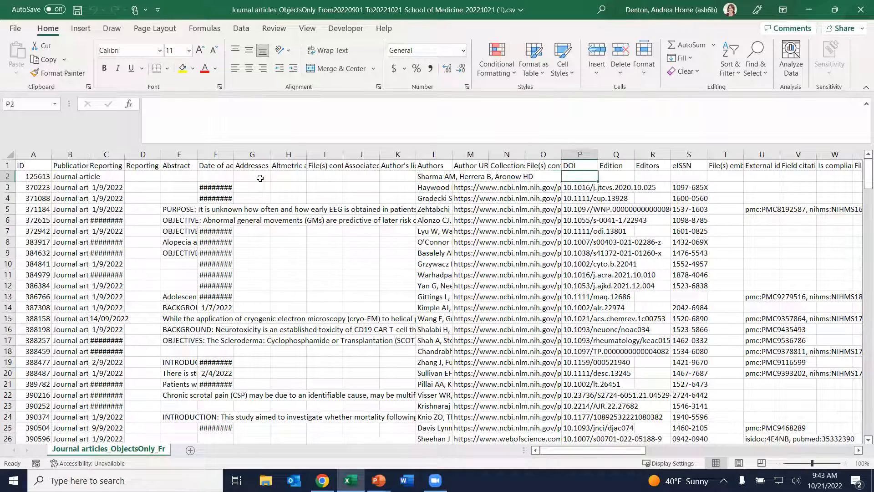
pyautogui.press('Right')
pyautogui.press('Right')
pyautogui.press('Right')
pyautogui.press('Right')
pyautogui.press('Right')
pyautogui.press('Right')
pyautogui.press('Right')
pyautogui.press('Right')
pyautogui.press('Right')
pyautogui.press('Right')
pyautogui.press('Right')
pyautogui.press('Right')
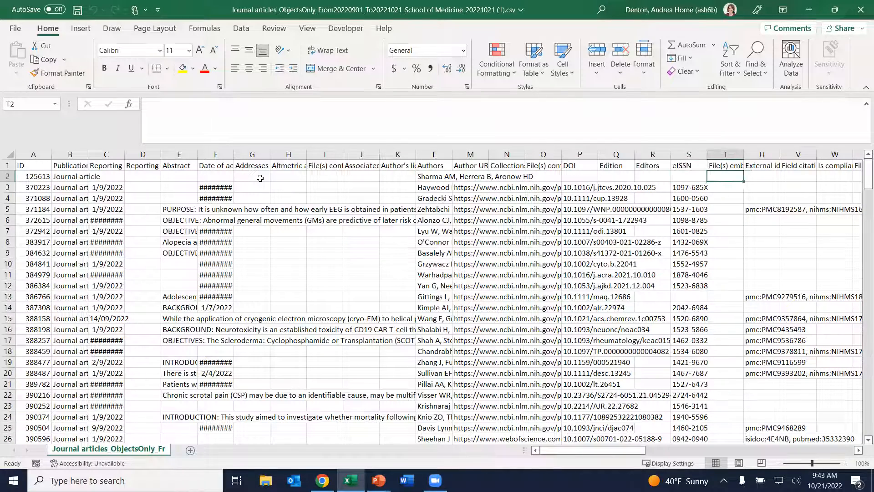
pyautogui.press('Right')
pyautogui.press('Right')
pyautogui.press('Right')
pyautogui.press('Right')
pyautogui.press('Right')
pyautogui.press('Right')
pyautogui.press('Right')
pyautogui.press('Right')
pyautogui.press('Right')
pyautogui.press('Right')
pyautogui.press('Right')
pyautogui.press('Right')
pyautogui.press('Right')
pyautogui.press('Right')
pyautogui.press('Right')
pyautogui.press('Right')
pyautogui.press('Right')
pyautogui.press('Right')
pyautogui.press('Right')
pyautogui.press('Right')
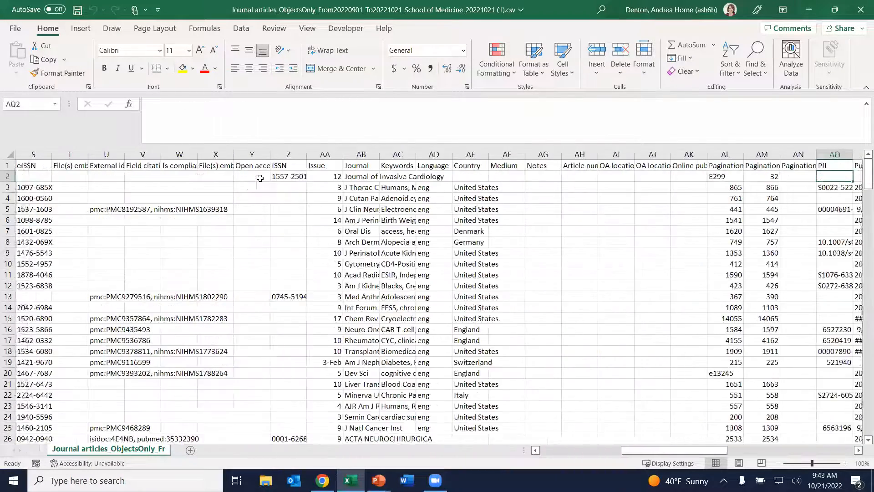
pyautogui.press('Right')
pyautogui.press('Right')
pyautogui.press('Right')
pyautogui.press('Right')
pyautogui.press('Right')
pyautogui.press('Right')
pyautogui.press('Right')
pyautogui.press('Right')
pyautogui.press('Right')
pyautogui.press('Right')
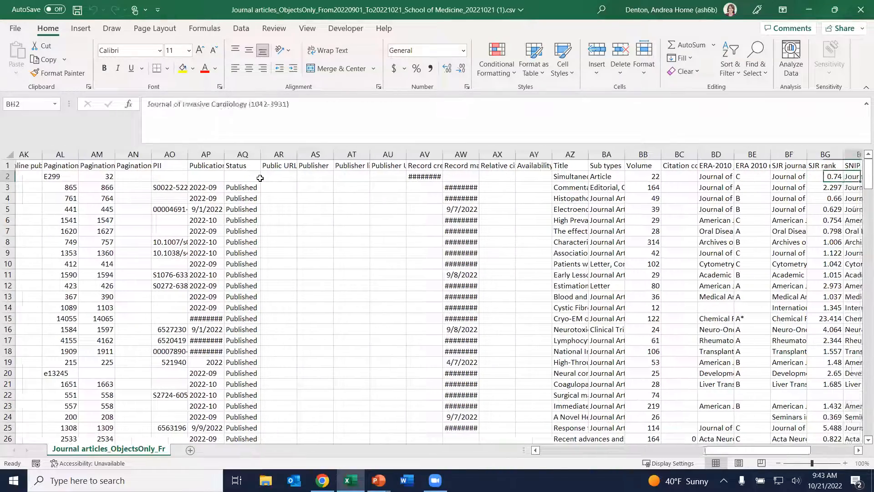
pyautogui.press('Right')
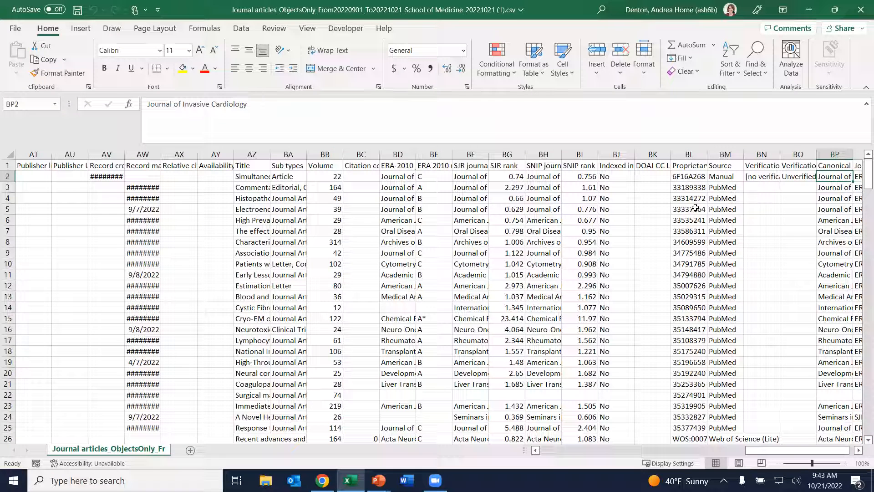
pyautogui.click(724, 188)
pyautogui.click(722, 199)
pyautogui.click(722, 210)
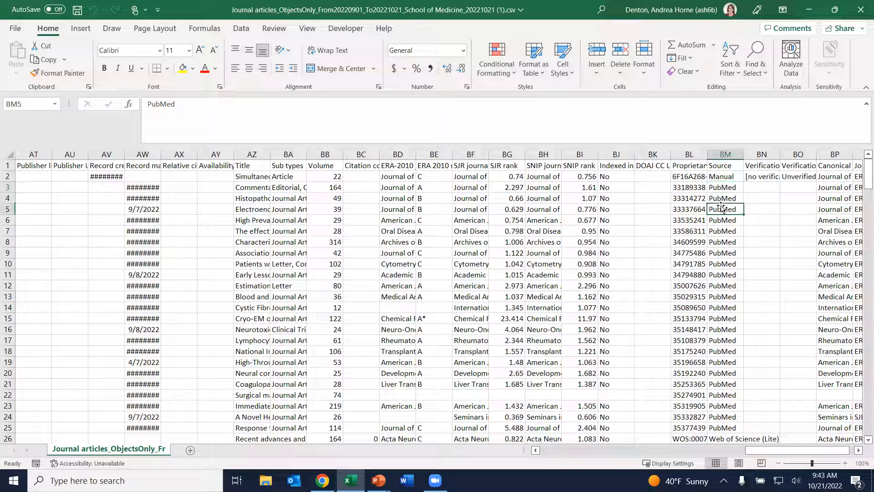
# Step: Sort the journal article records by the Source column from A to Z
pyautogui.click(725, 166)
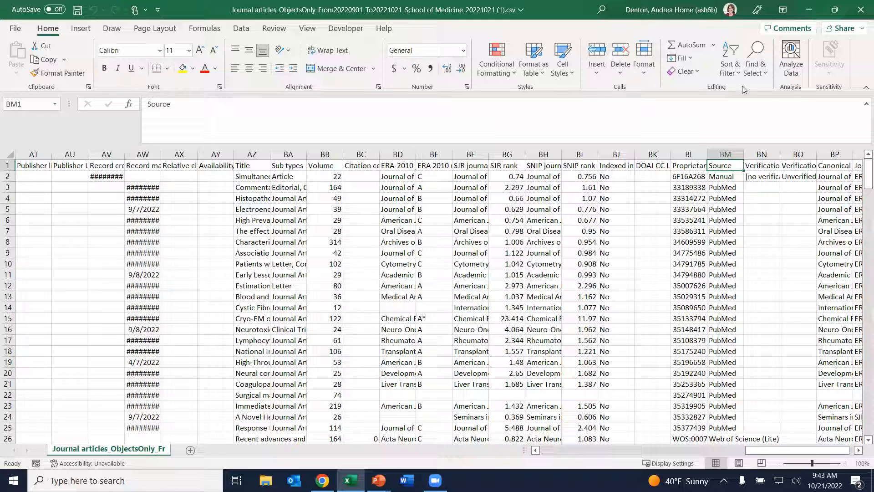
pyautogui.click(730, 69)
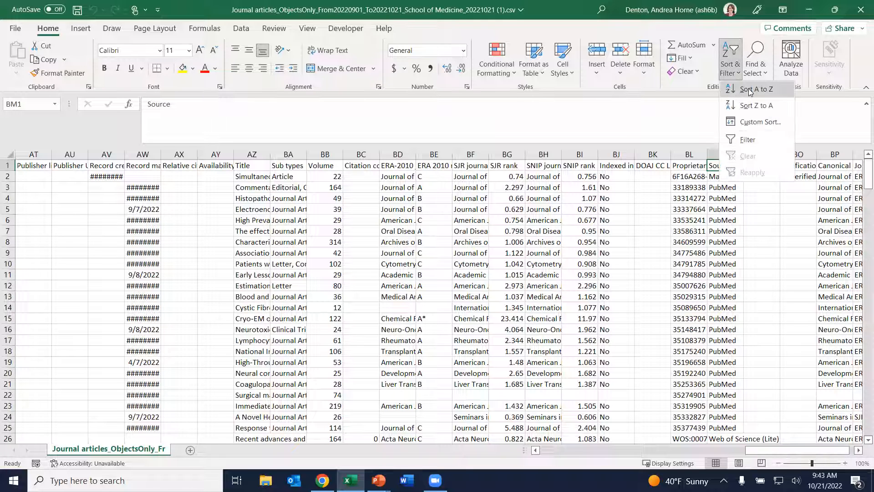
pyautogui.click(750, 90)
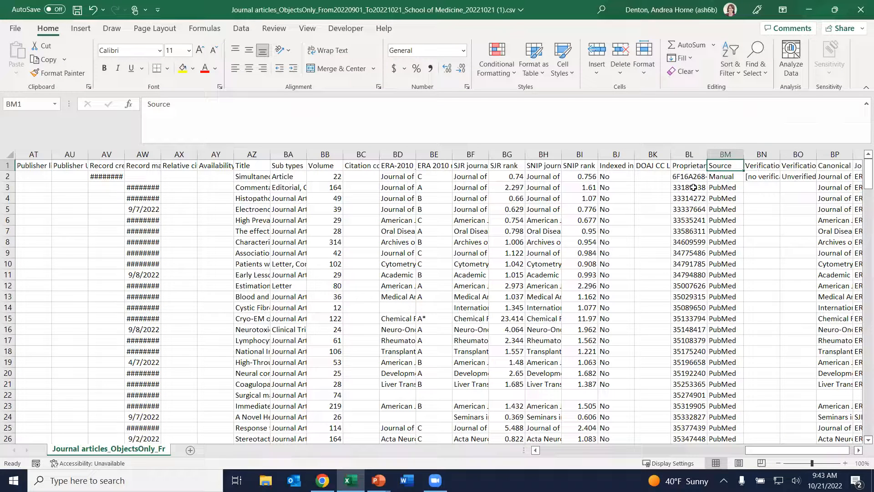
# Step: Copy the proprietary IDs of all PubMed-sourced records and search for them in PubMed, opened in Chrome through the library site hsl.virginia.edu
pyautogui.moveTo(691, 187); pyautogui.dragTo(686, 395)
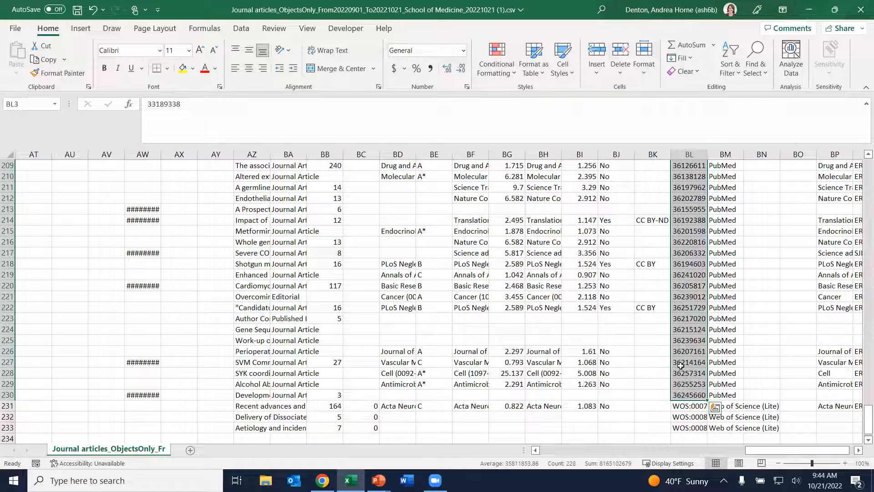
pyautogui.hotkey('ctrl', 'c')
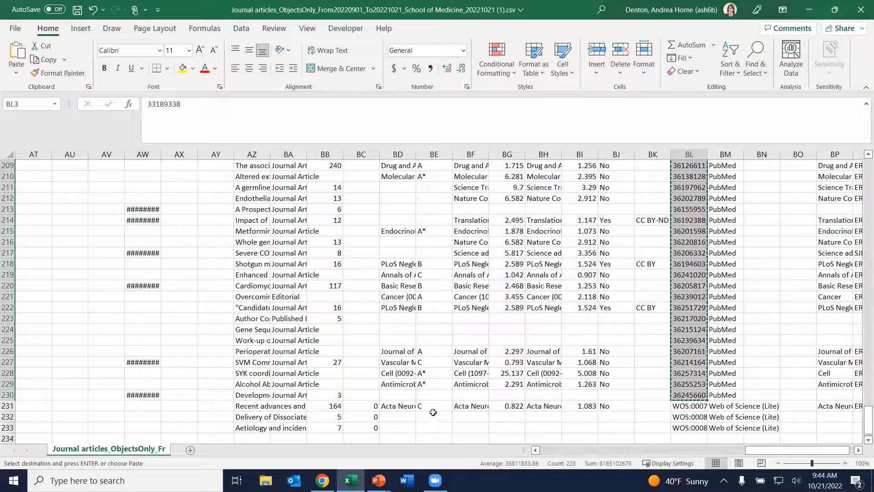
pyautogui.click(322, 480)
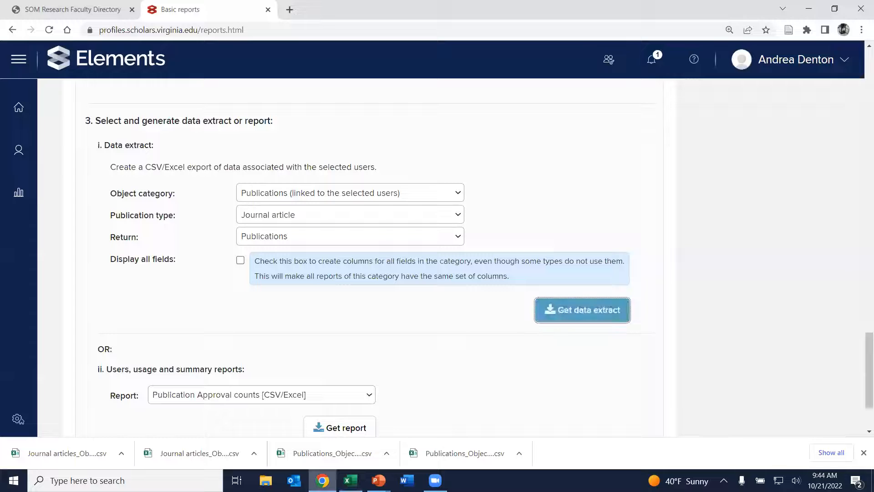
pyautogui.click(290, 10)
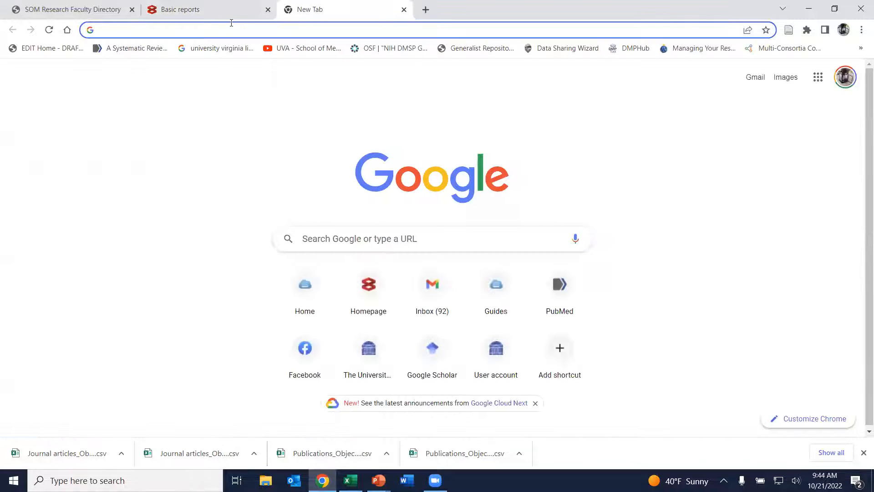
pyautogui.write('hsl.virginia.edu')
pyautogui.press('Return')
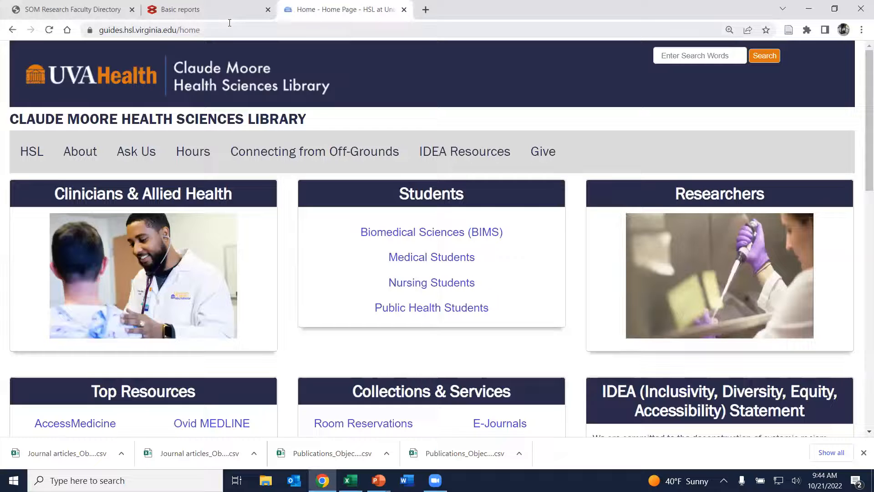
pyautogui.scroll(-2, 248, 318)
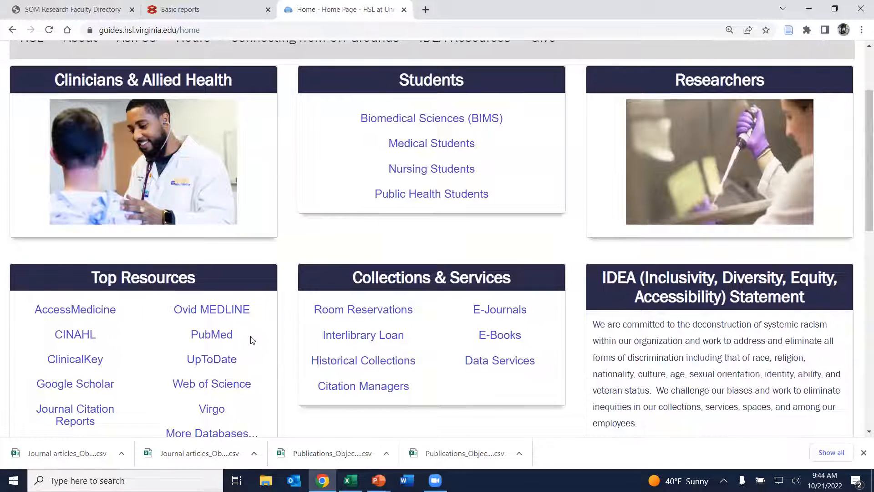
pyautogui.click(204, 335)
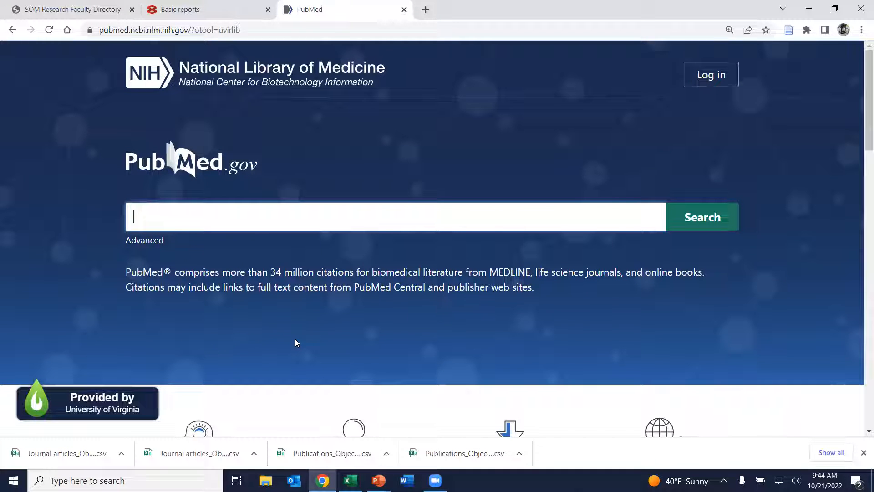
pyautogui.hotkey('ctrl', 'v')
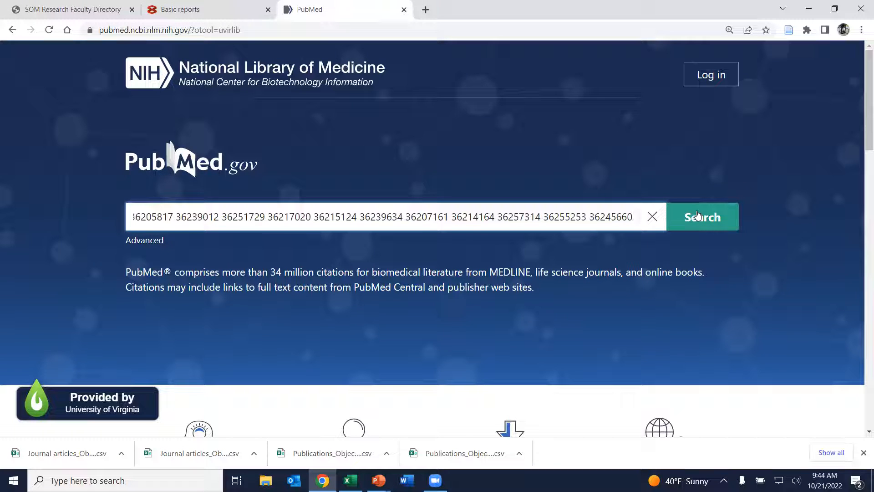
pyautogui.click(674, 221)
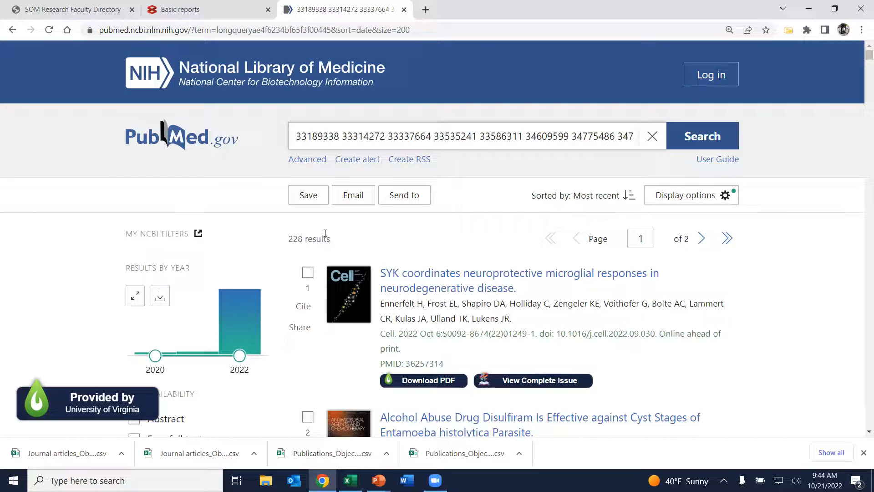
# Step: Save the citations of all PubMed search results to a file in CSV format
pyautogui.click(310, 197)
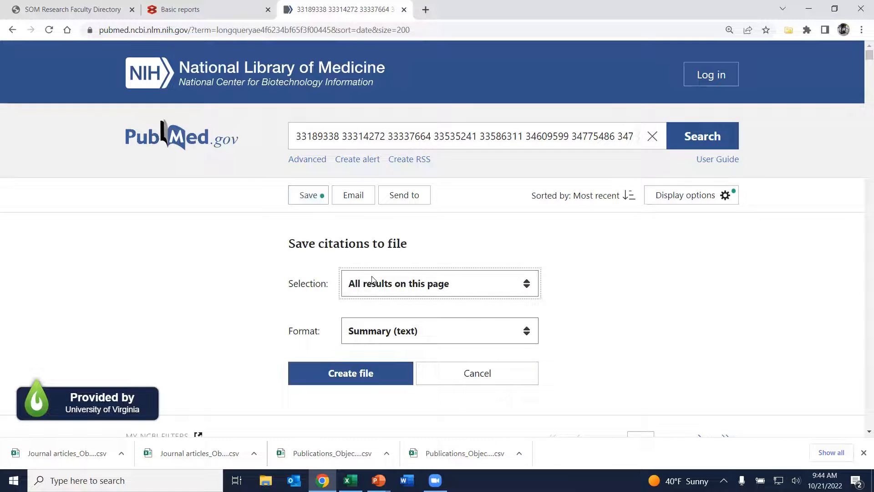
pyautogui.click(388, 282)
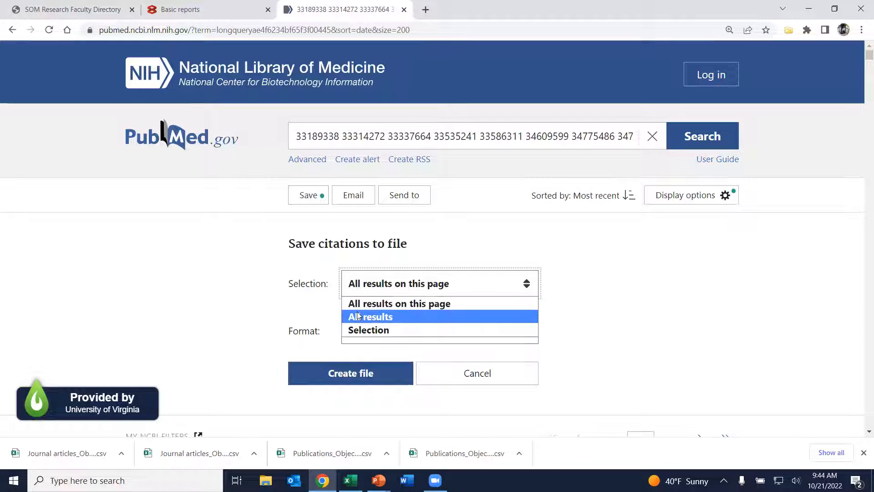
pyautogui.click(388, 317)
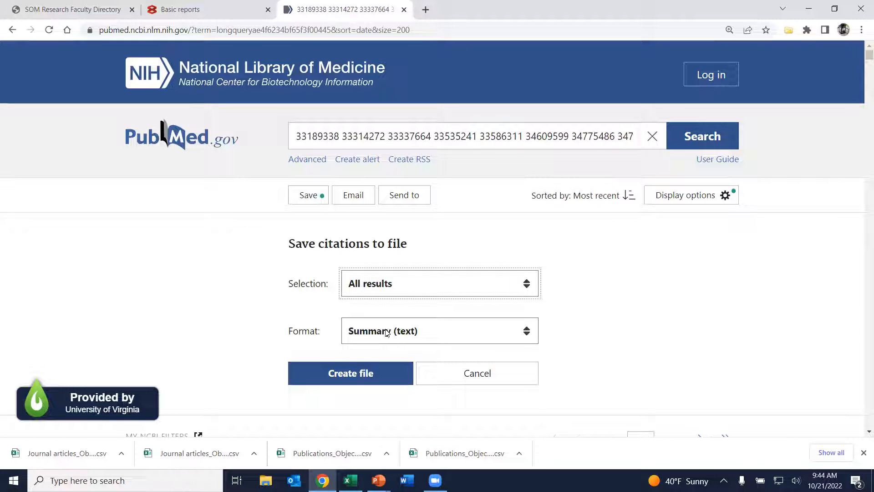
pyautogui.click(386, 332)
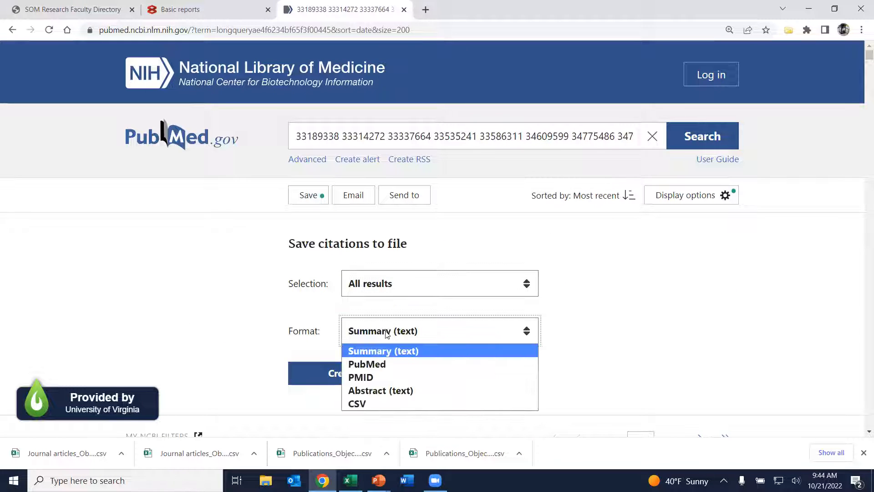
pyautogui.click(371, 403)
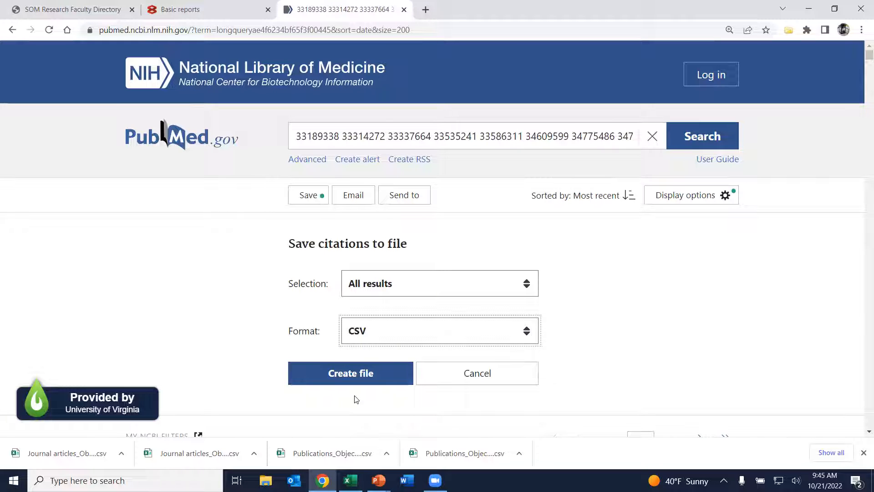
pyautogui.click(350, 374)
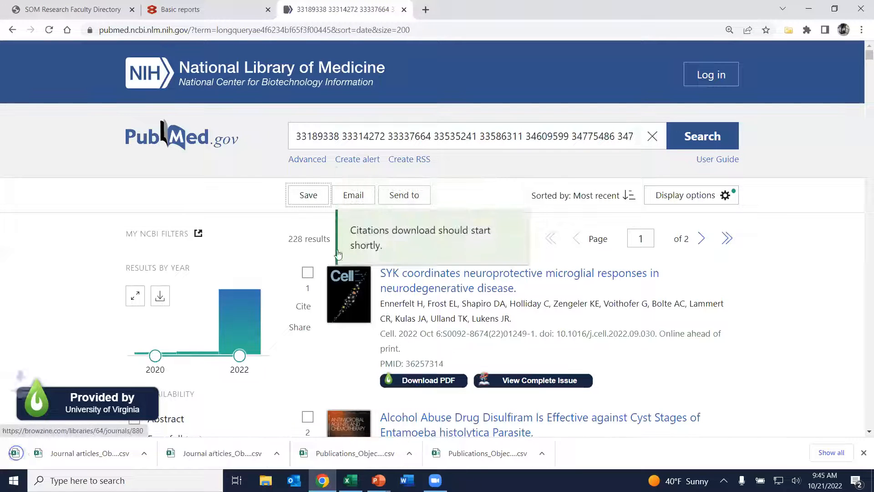
# Step: Save all PubMed results again in Summary (text) format, and view the downloaded text file in Notepad
pyautogui.click(309, 196)
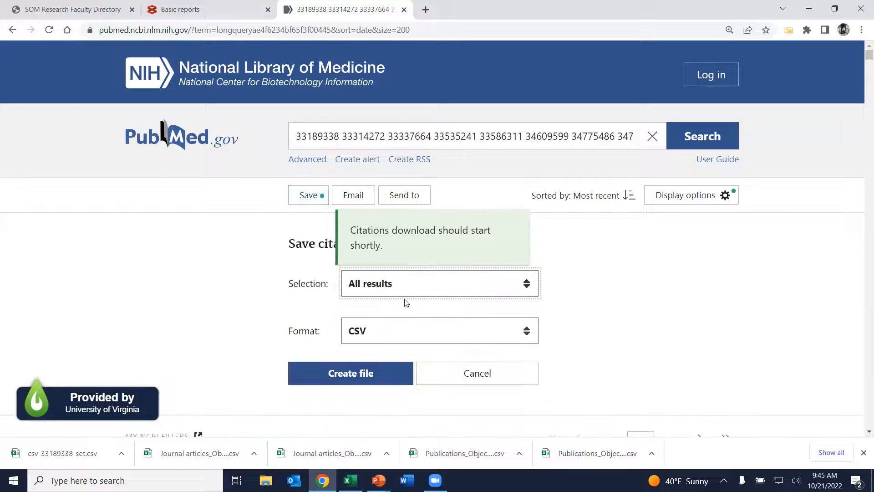
pyautogui.click(402, 335)
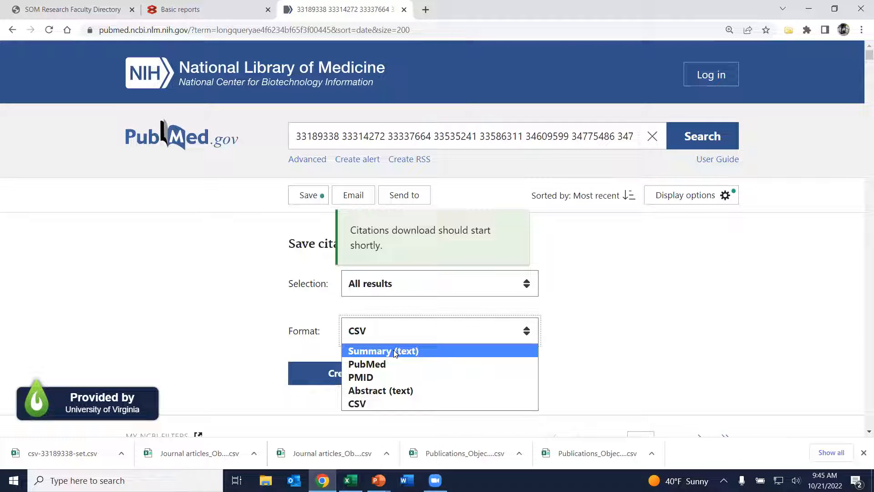
pyautogui.click(394, 351)
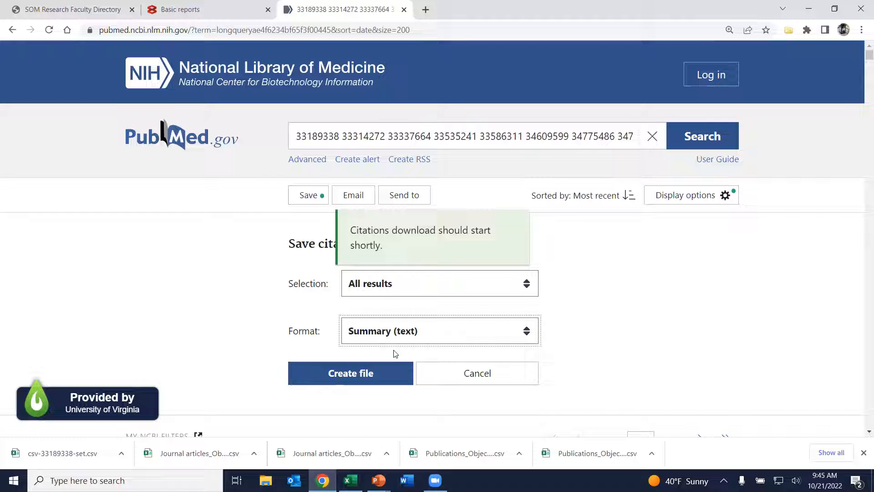
pyautogui.click(368, 371)
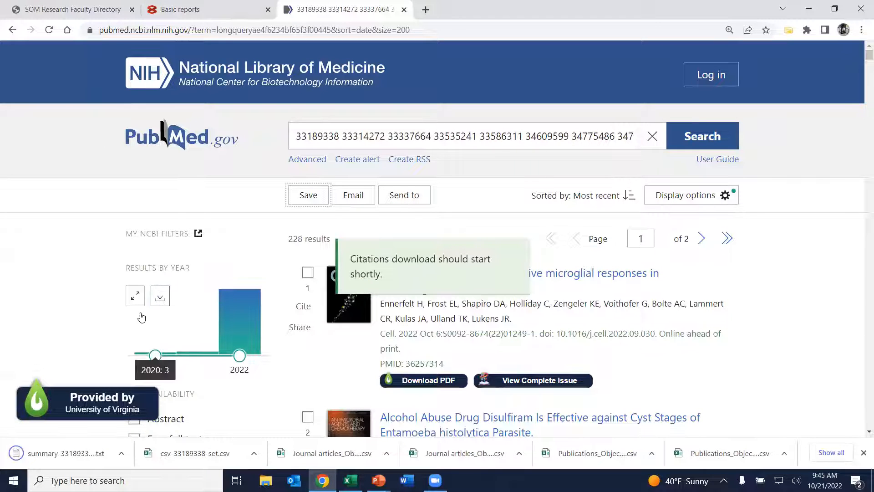
pyautogui.click(86, 454)
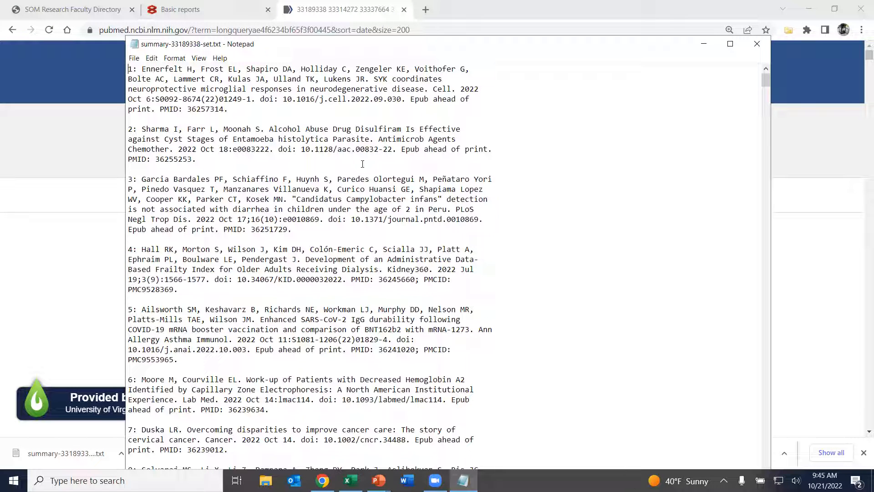
pyautogui.click(703, 44)
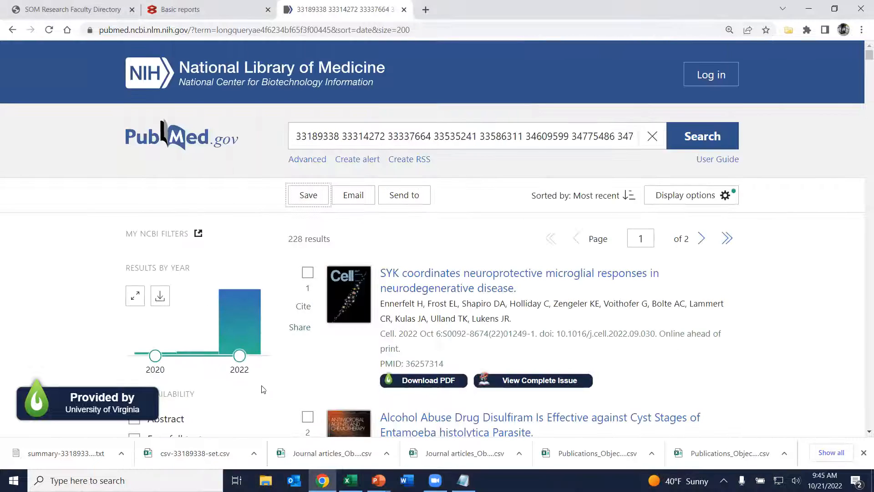
# Step: Open the downloaded csv-33189338-set.csv file in Excel and examine its Title, Authors and Citation columns
pyautogui.click(188, 455)
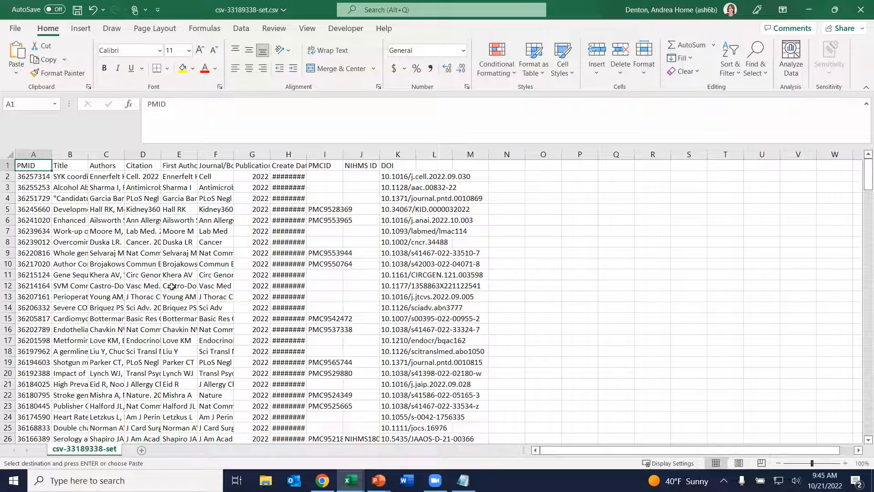
pyautogui.click(78, 166)
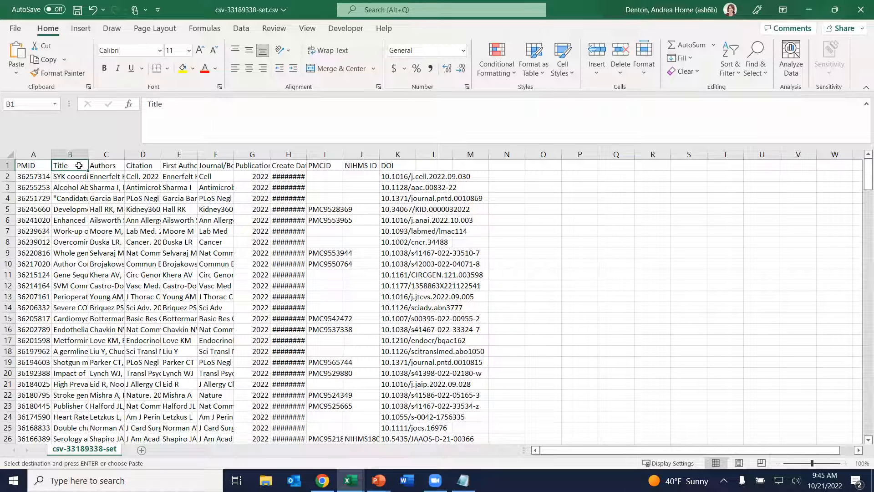
pyautogui.click(103, 166)
pyautogui.click(139, 165)
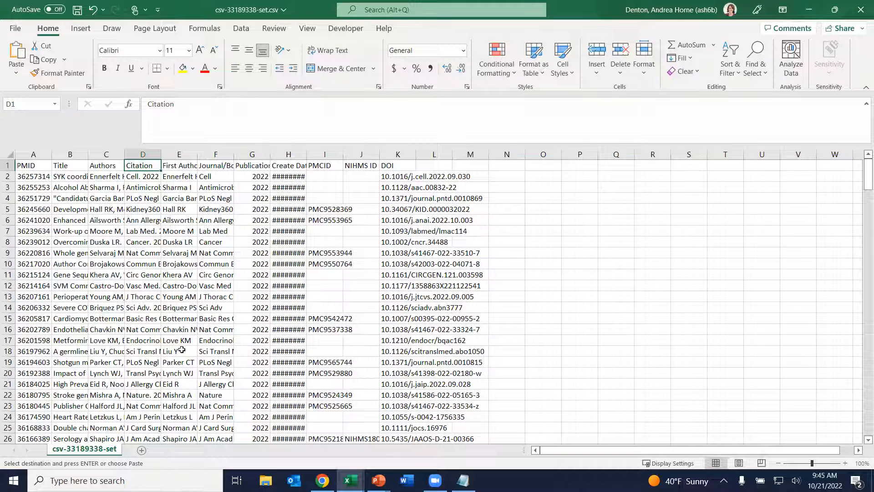
# Step: Examine the IDs and titles of the Web of Science (Lite) records in rows 231 to 233 of the journal articles workbook
pyautogui.moveTo(350, 480)
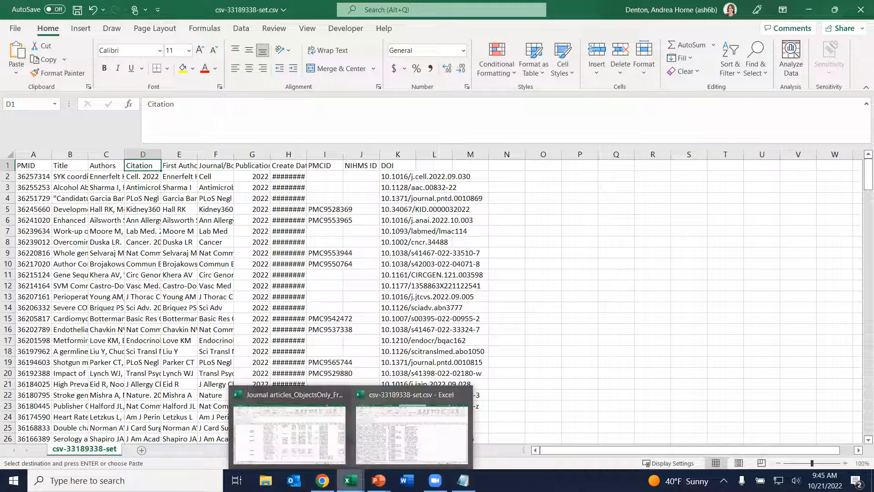
pyautogui.click(288, 438)
pyautogui.moveTo(693, 407); pyautogui.dragTo(678, 427)
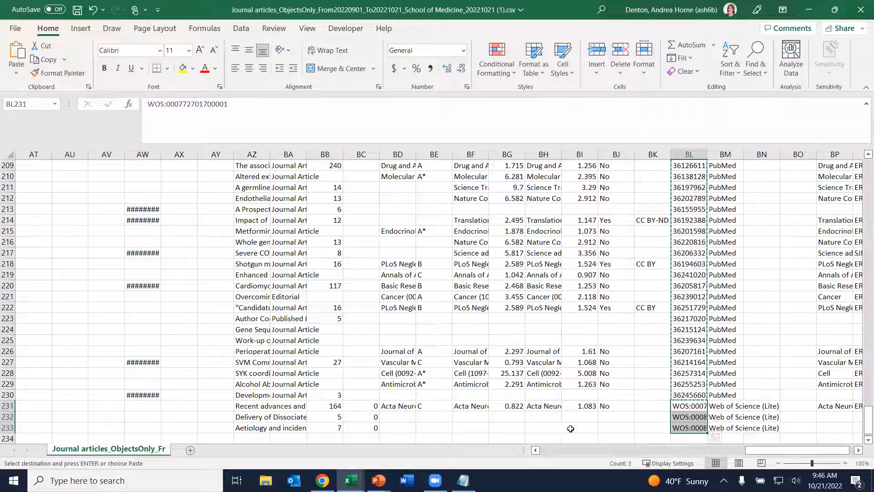
pyautogui.moveTo(257, 407); pyautogui.dragTo(257, 414)
pyautogui.moveTo(258, 424); pyautogui.dragTo(257, 425)
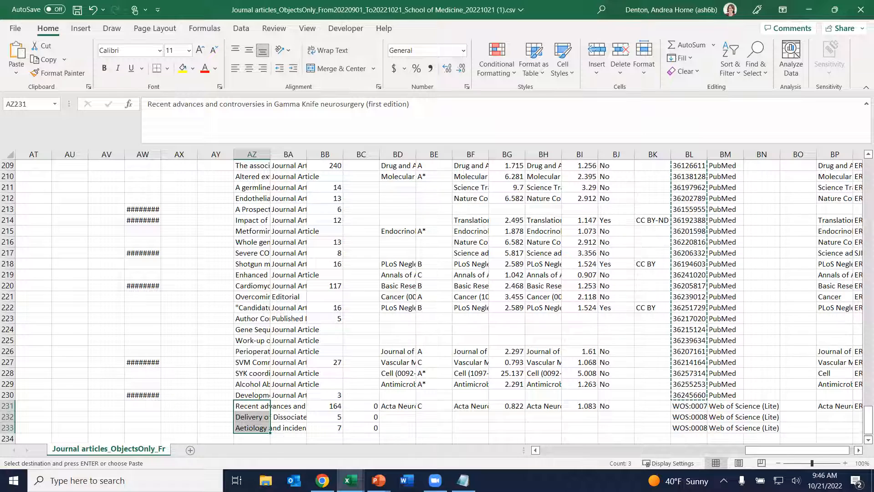
pyautogui.click(808, 14)
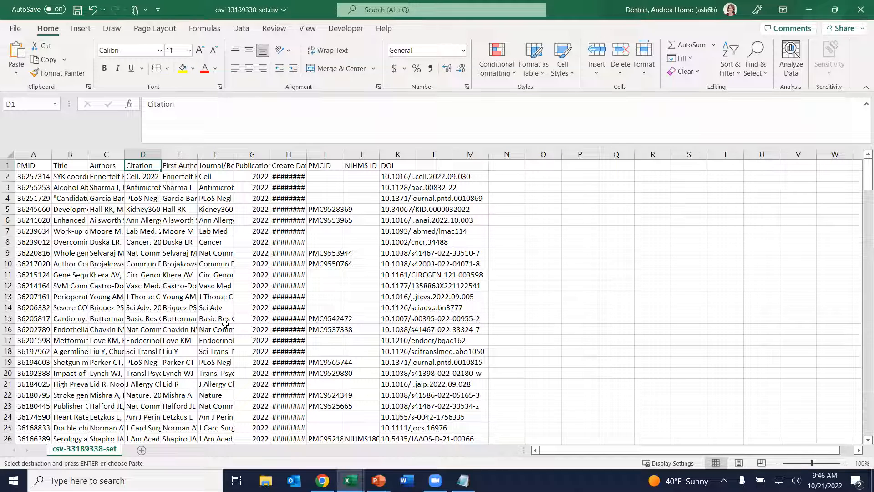
# Step: Switch to the Elements reports page in Chrome, generate a journal article extract returning Publications by linked user, and open the downloaded CSV file in Excel
pyautogui.moveTo(322, 480)
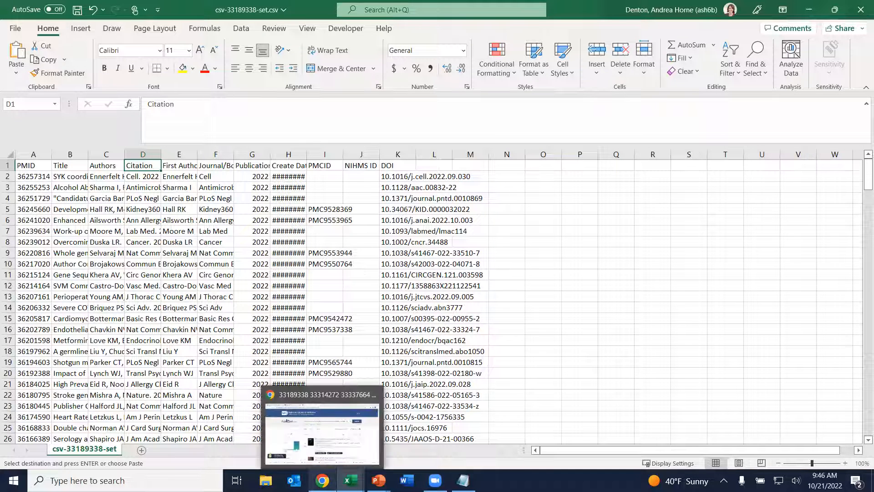
pyautogui.click(333, 453)
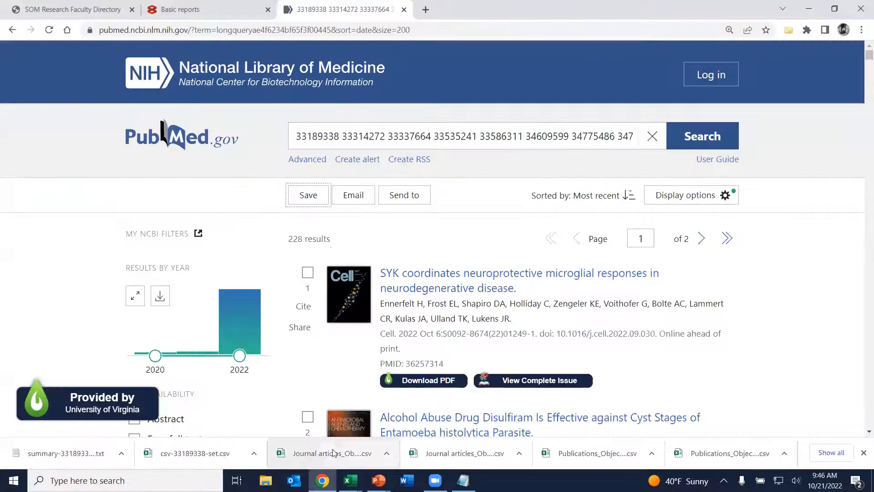
pyautogui.click(174, 12)
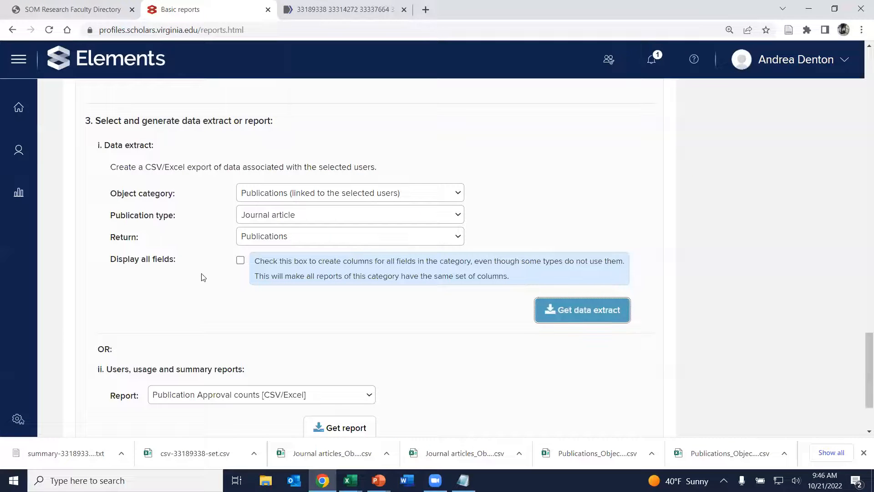
pyautogui.click(296, 238)
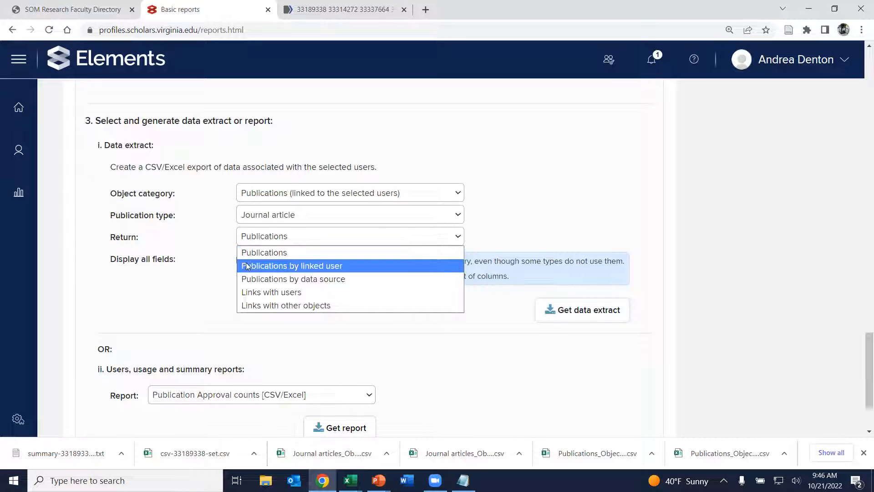
pyautogui.click(337, 265)
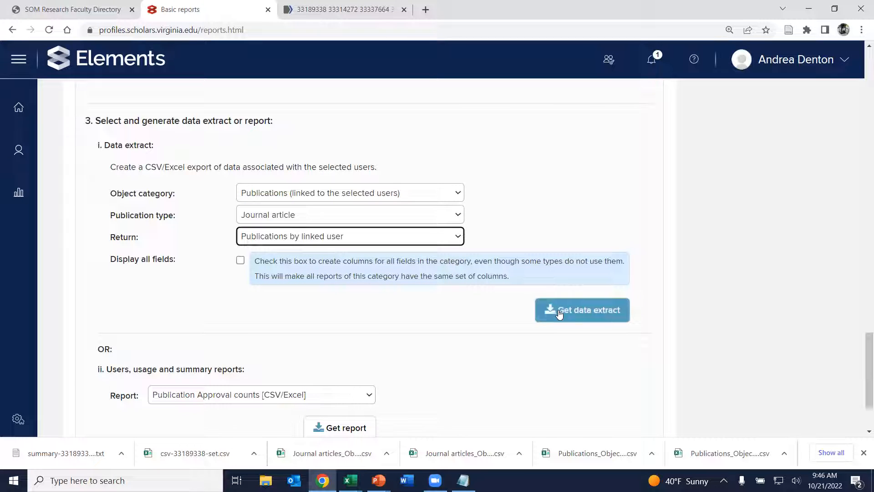
pyautogui.click(545, 313)
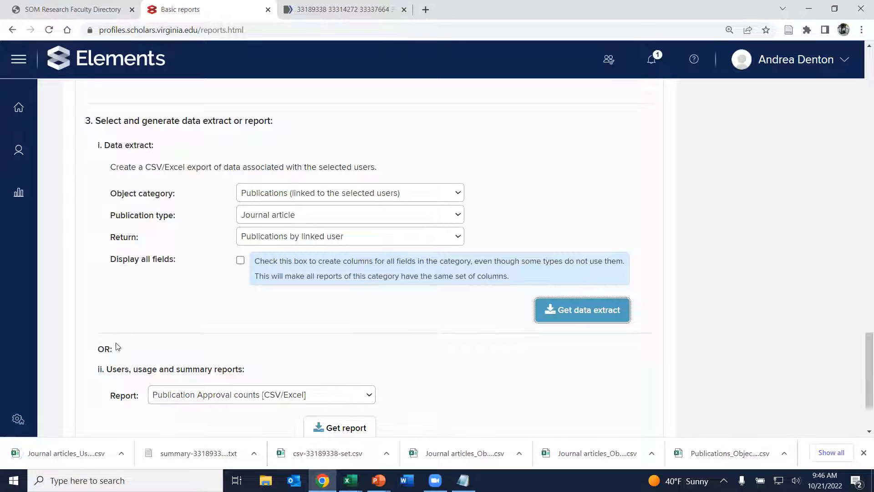
pyautogui.click(68, 453)
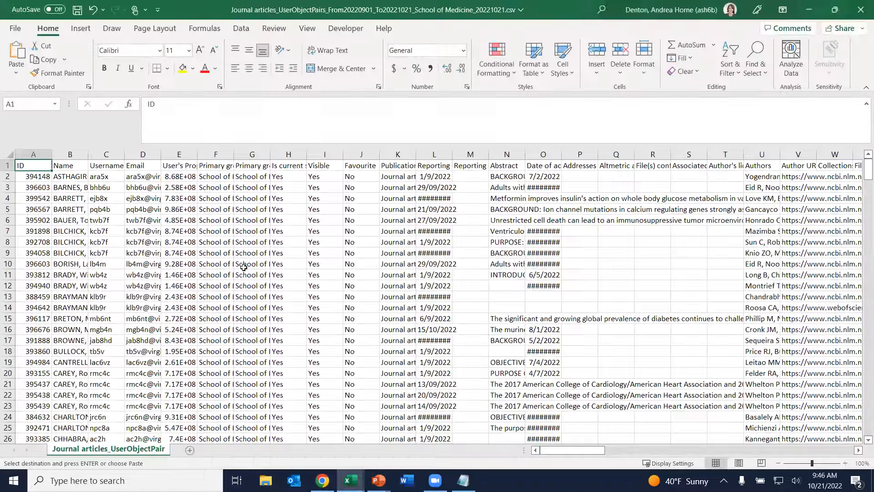
# Step: Examine the linked-user names through the last row of the journal articles workbook, and the Proprietary ID and Source columns
pyautogui.click(69, 176)
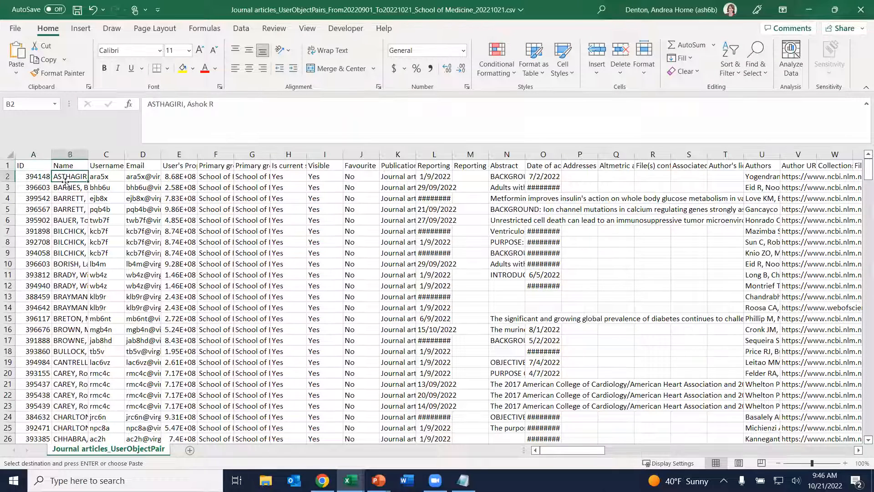
pyautogui.click(65, 184)
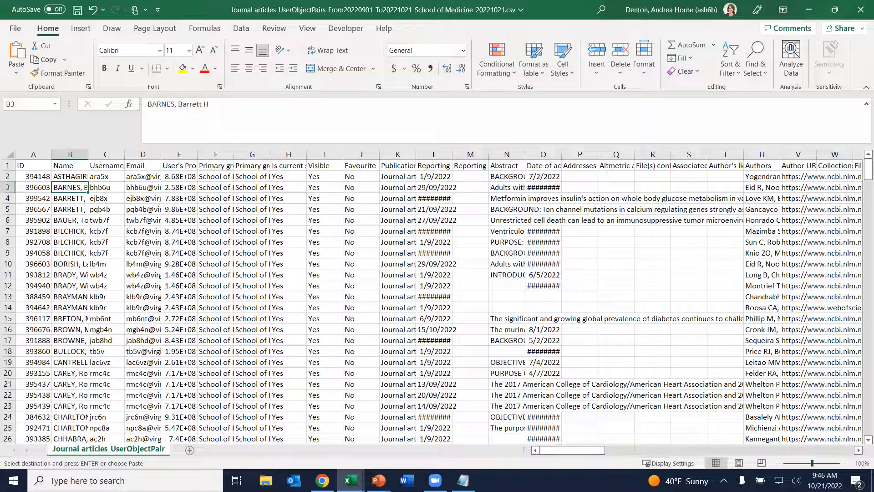
pyautogui.moveTo(861, 180); pyautogui.dragTo(860, 430)
pyautogui.scroll(-3, 396, 311)
pyautogui.scroll(-1, 360, 298)
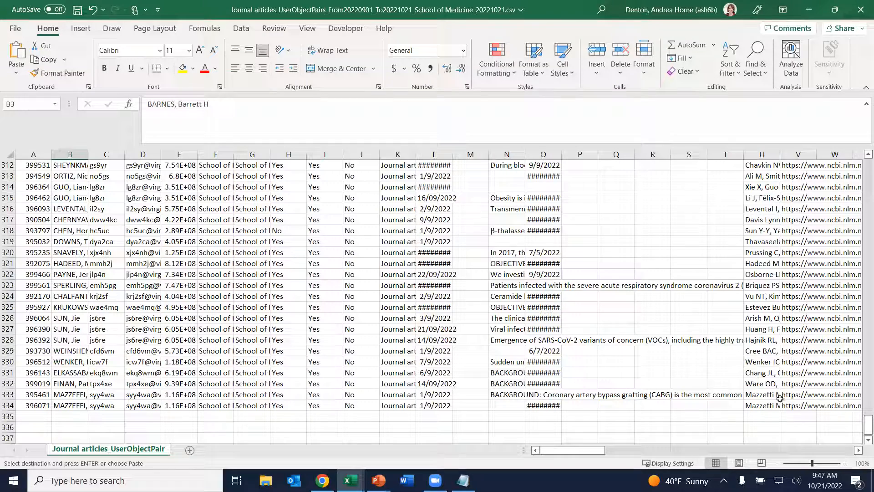
pyautogui.moveTo(866, 426); pyautogui.dragTo(860, 142)
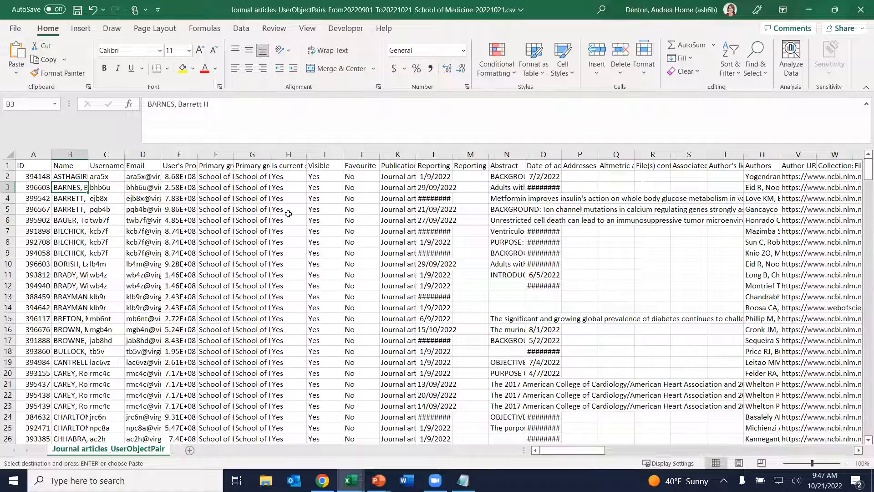
pyautogui.moveTo(600, 451); pyautogui.dragTo(740, 450)
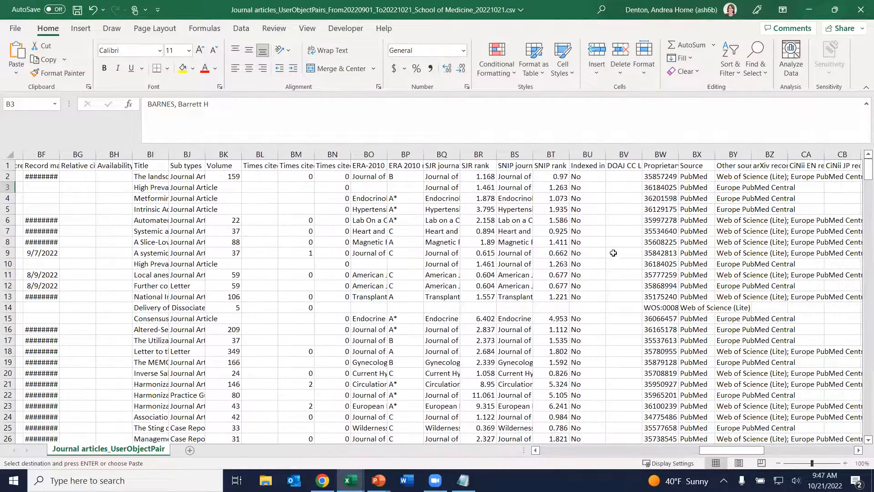
pyautogui.click(669, 167)
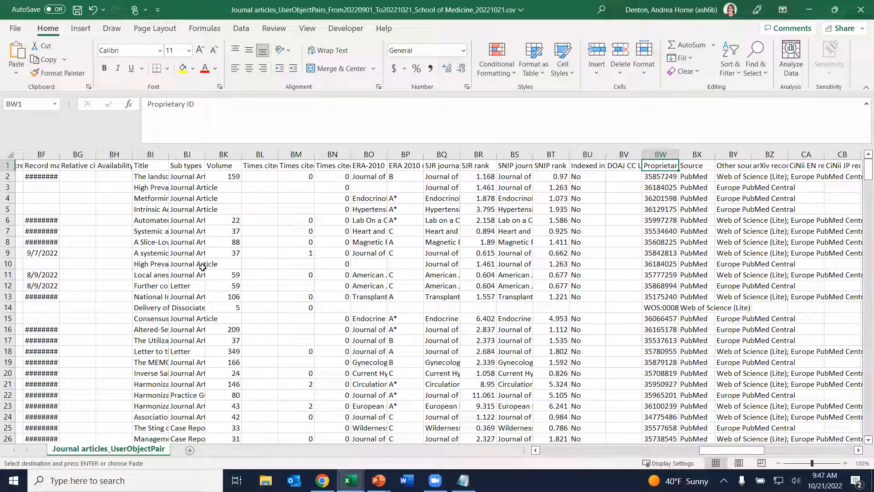
# Step: Switch to the SOM Research Faculty Directory page in Chrome and view the Help with Data information on the Publication Data card
pyautogui.click(323, 480)
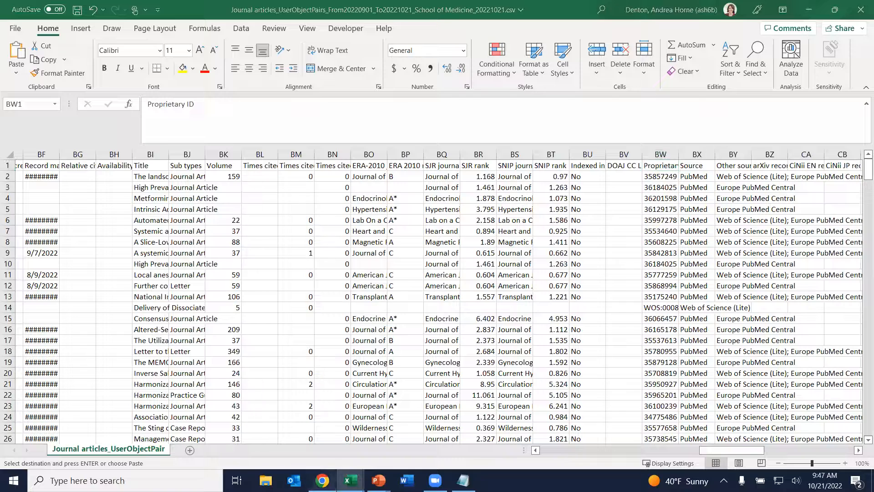
pyautogui.click(77, 10)
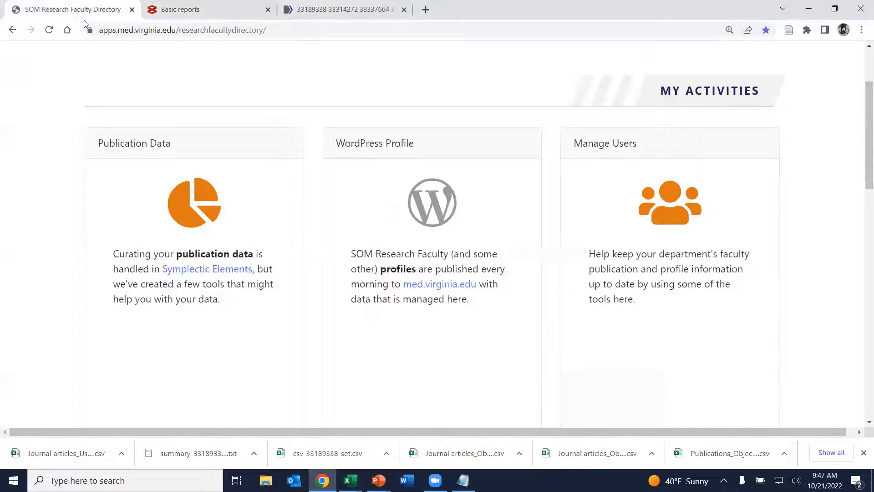
pyautogui.scroll(-3, 342, 296)
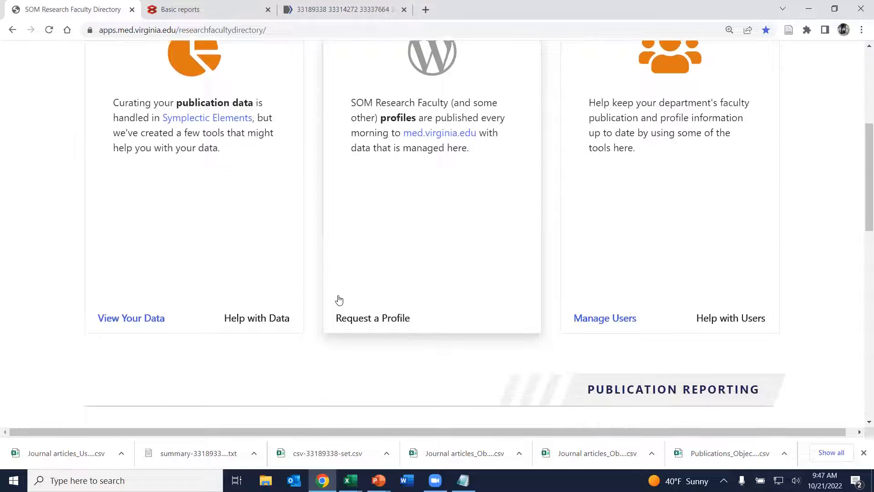
pyautogui.click(257, 298)
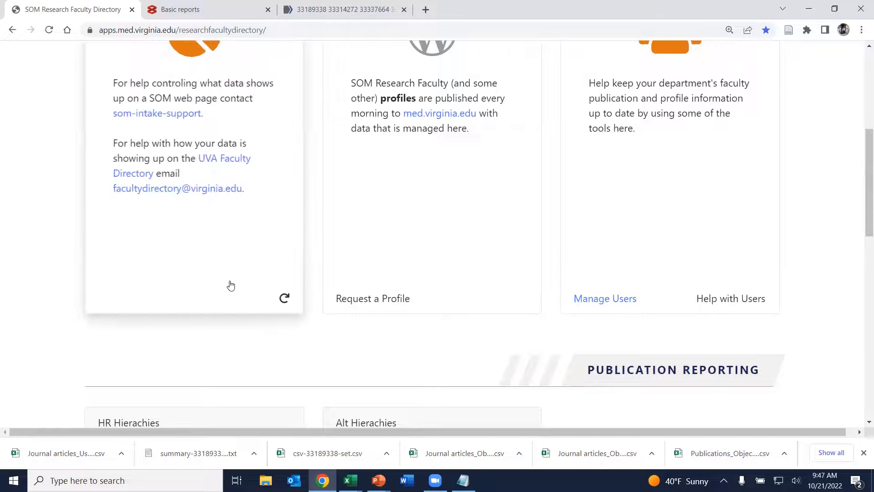
pyautogui.scroll(1, 220, 277)
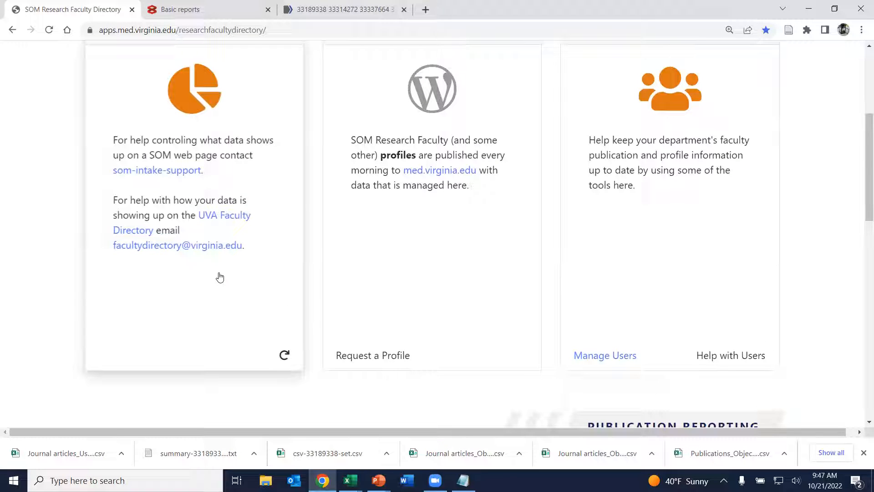